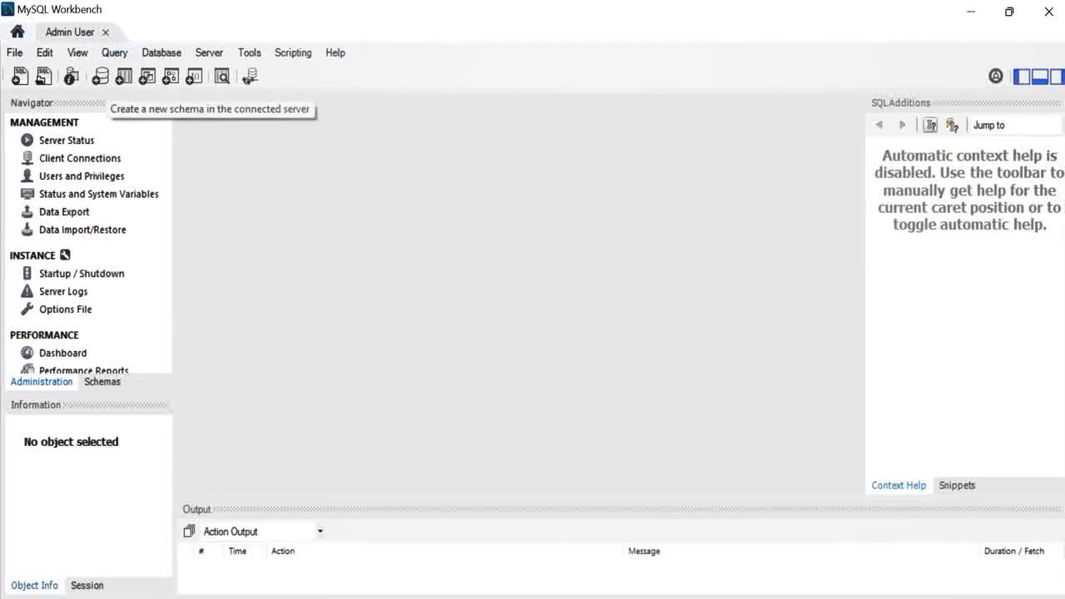
Create and apply a new schema named testdb, then list the server's schemas in the Navigator
left_click(100, 76)
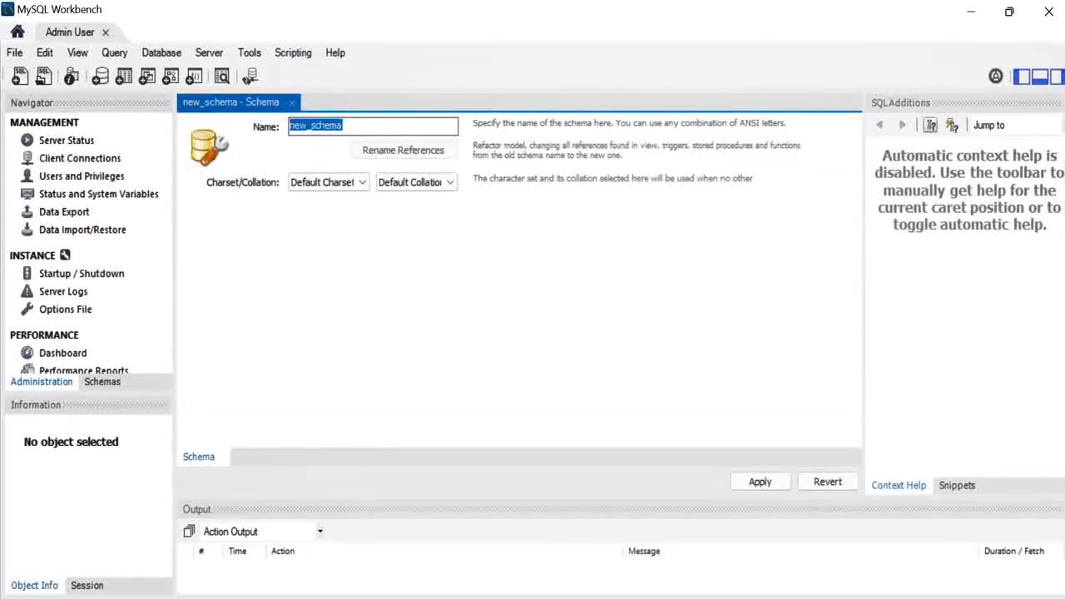
type("test")
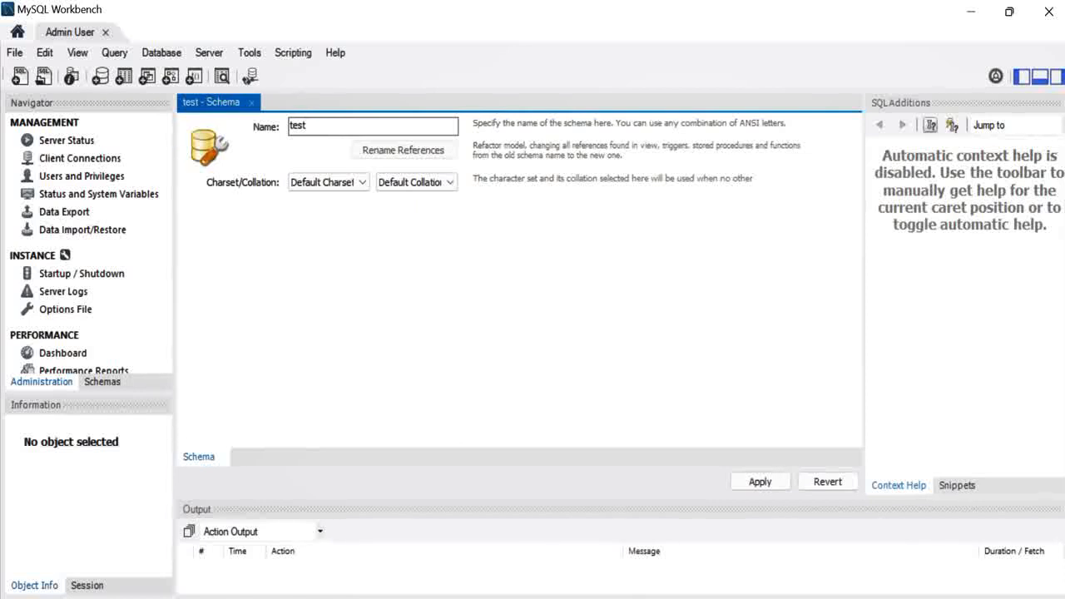
type("db")
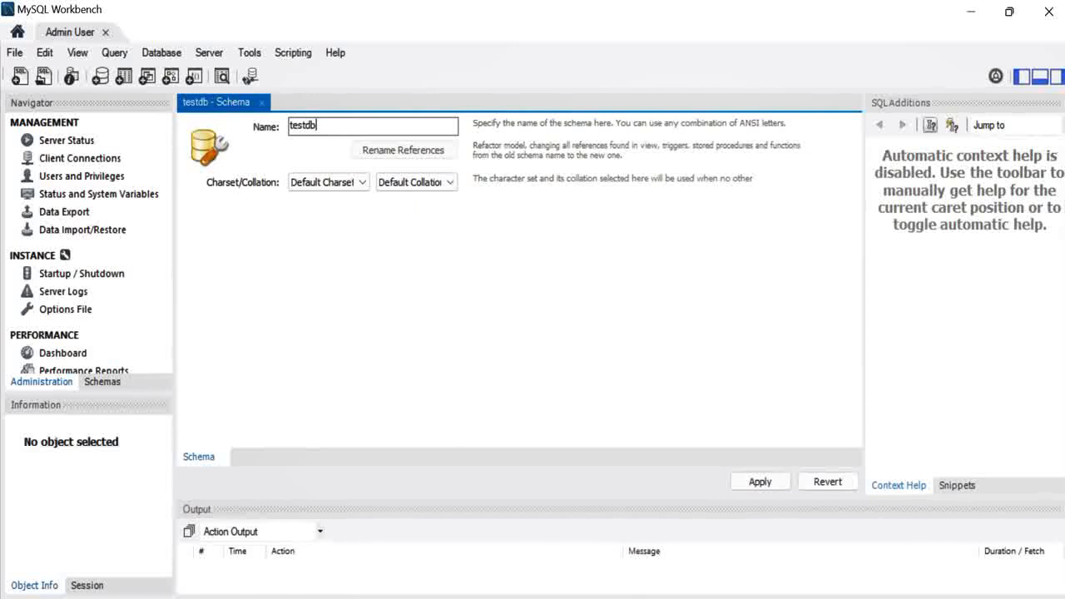
left_click(760, 482)
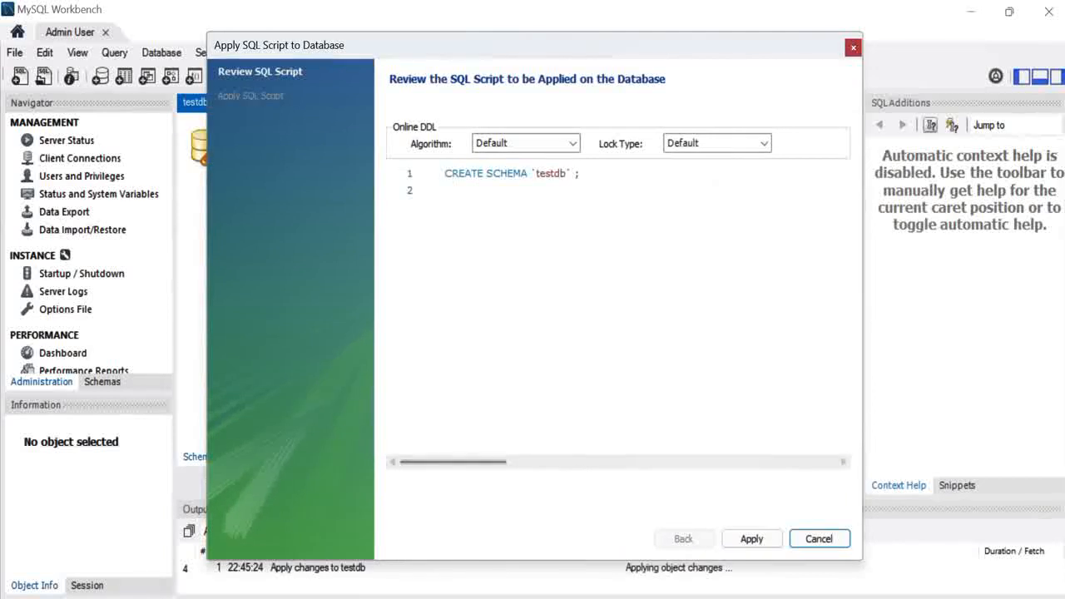
left_click(751, 539)
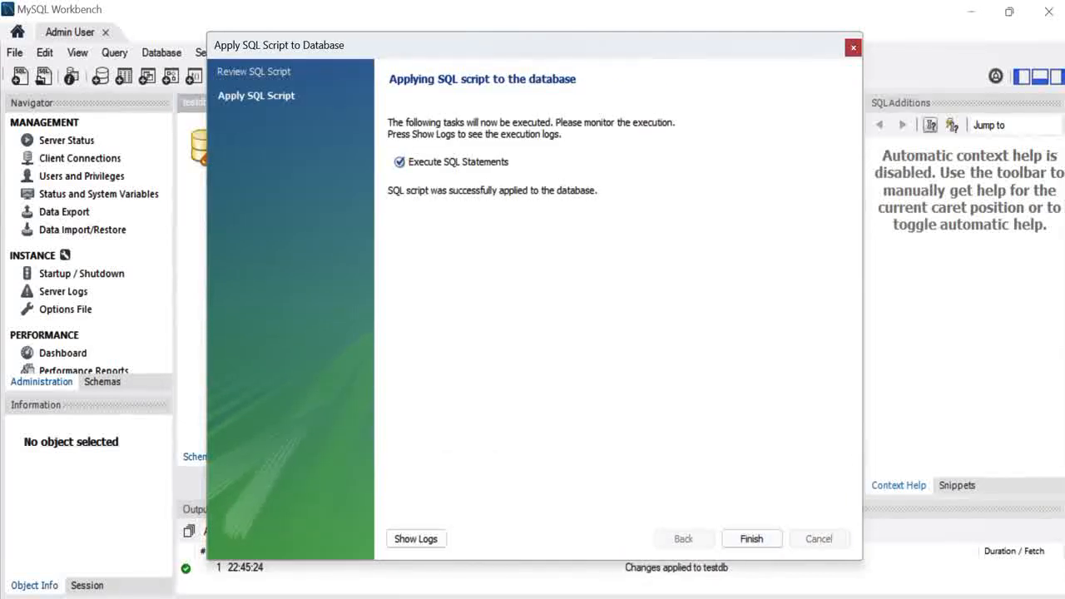
left_click(751, 539)
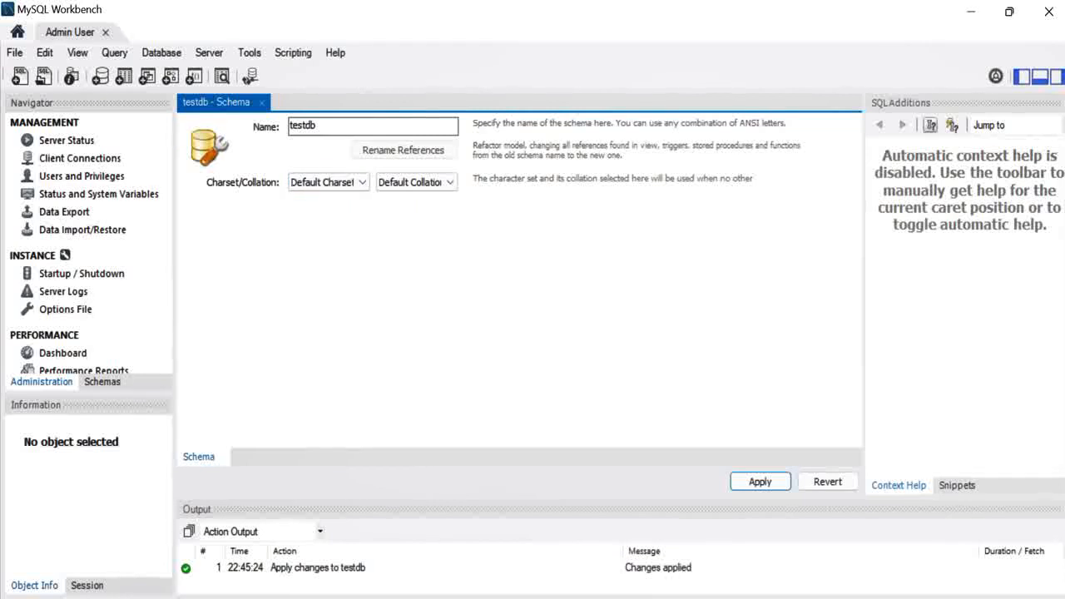
left_click(102, 382)
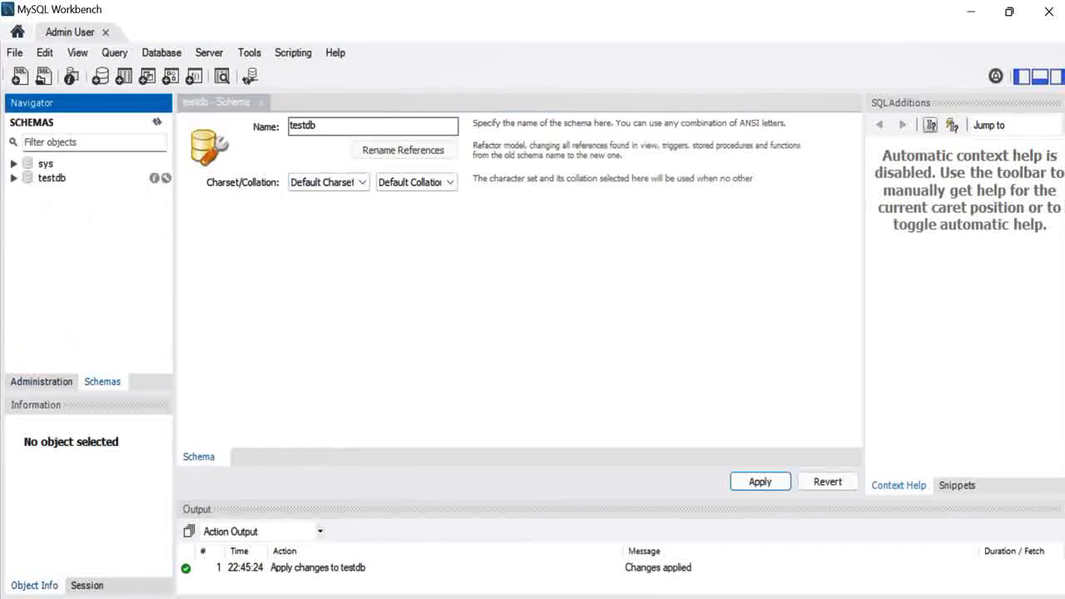
Expand testdb, select its Tables folder, and bring up the table actions menu
left_click(14, 178)
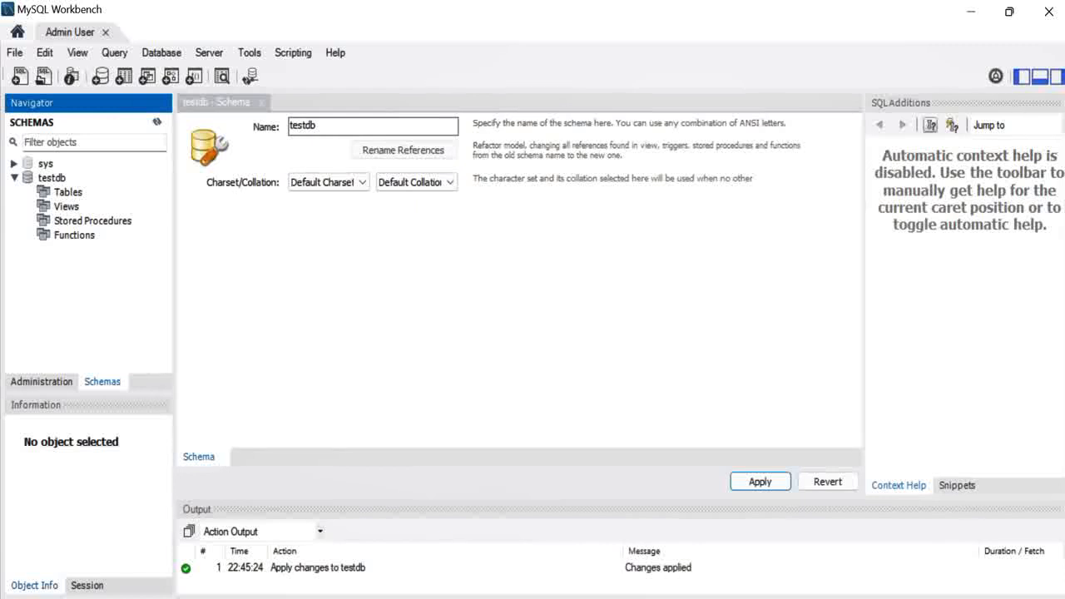
left_click(68, 192)
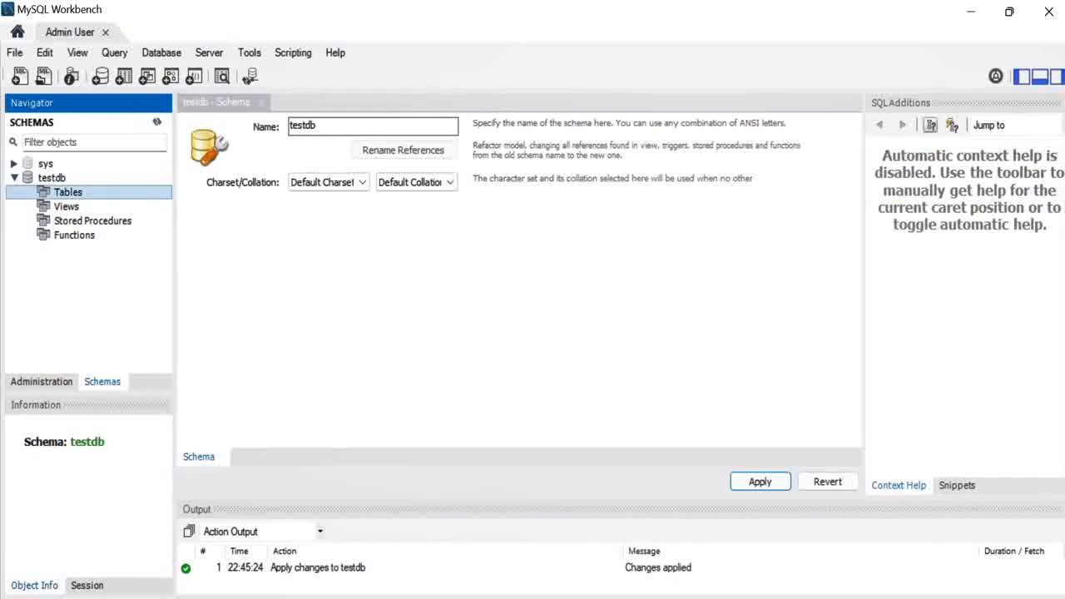
right_click(156, 193)
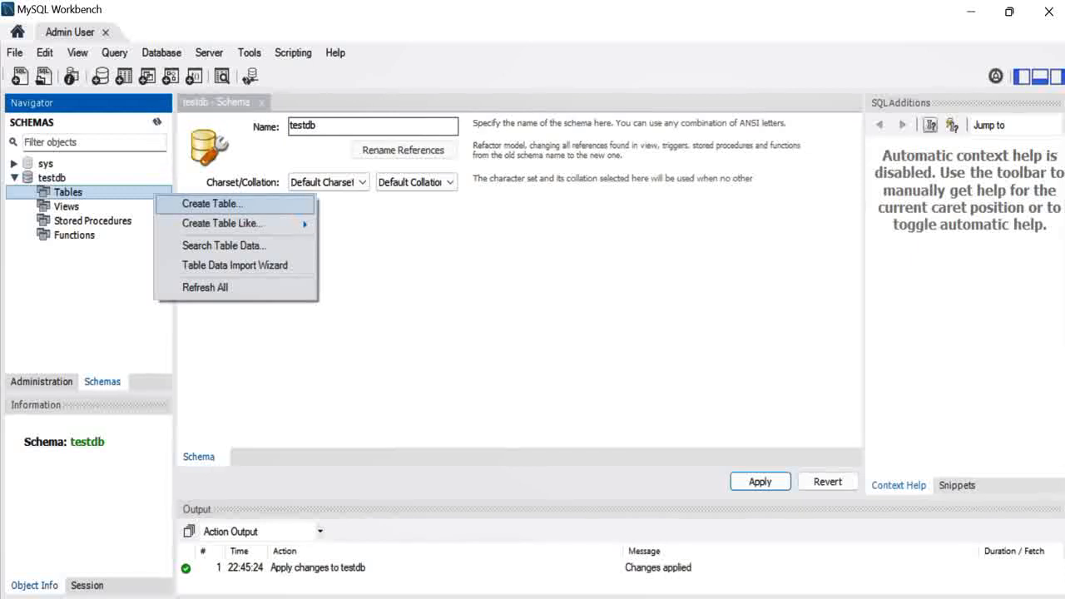
Start a new table in testdb named user, with the extra table options collapsed
left_click(213, 203)
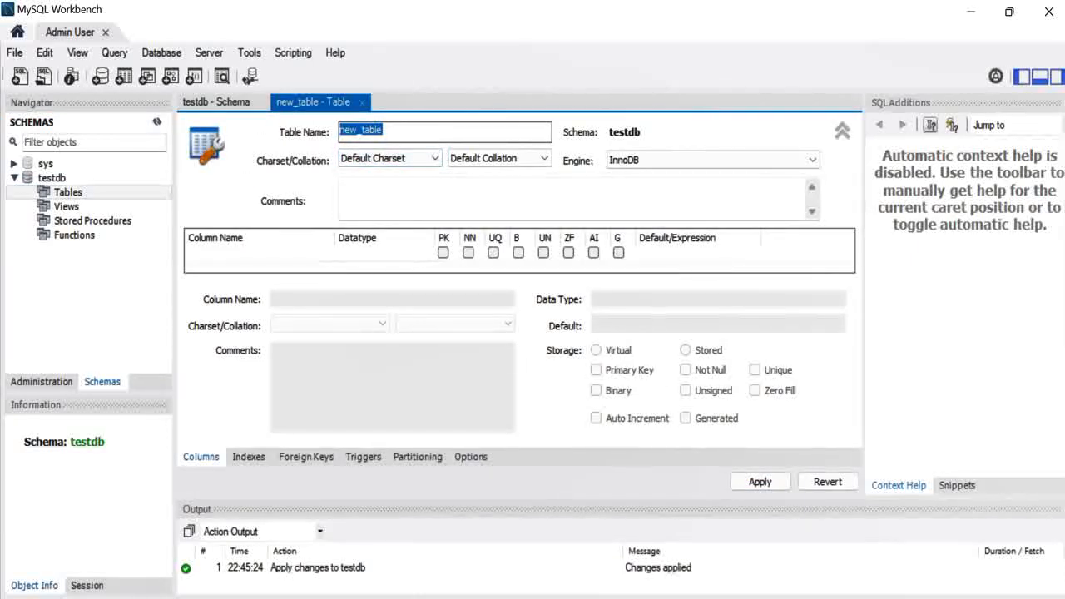
type("user")
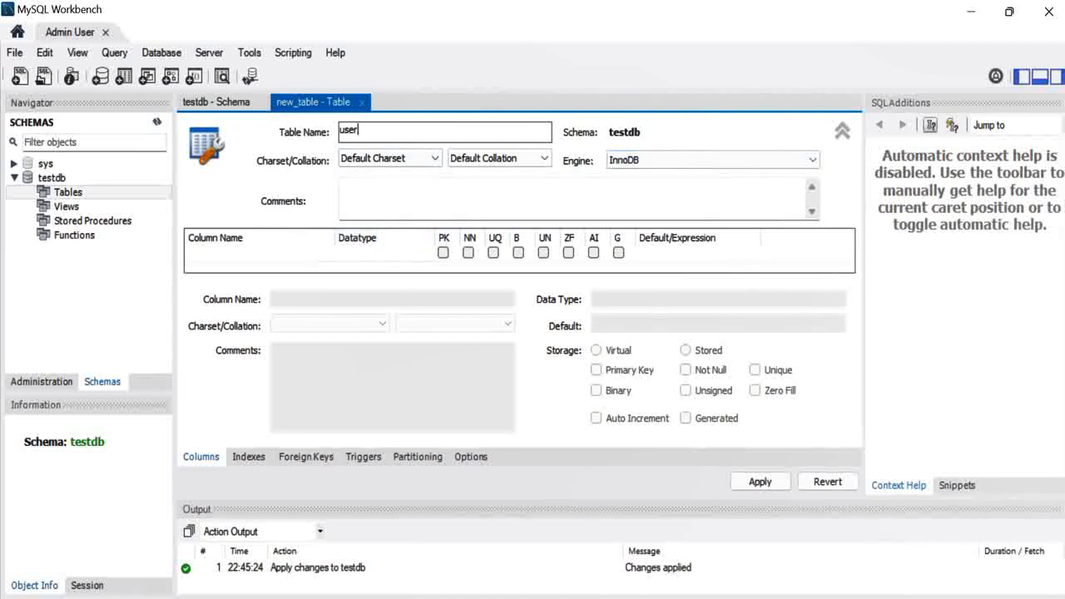
left_click(843, 131)
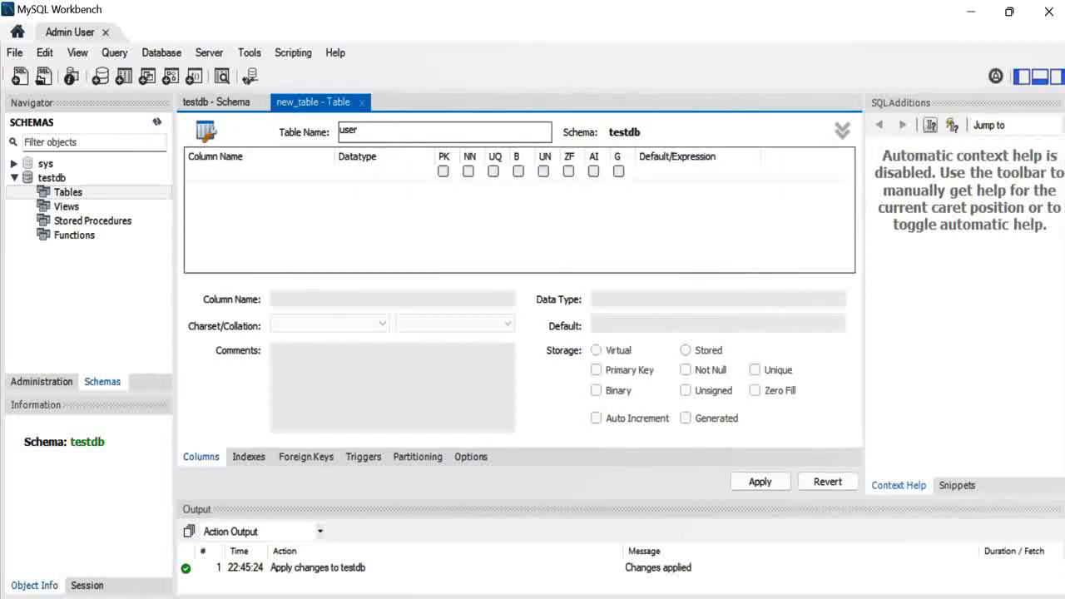
key("Return")
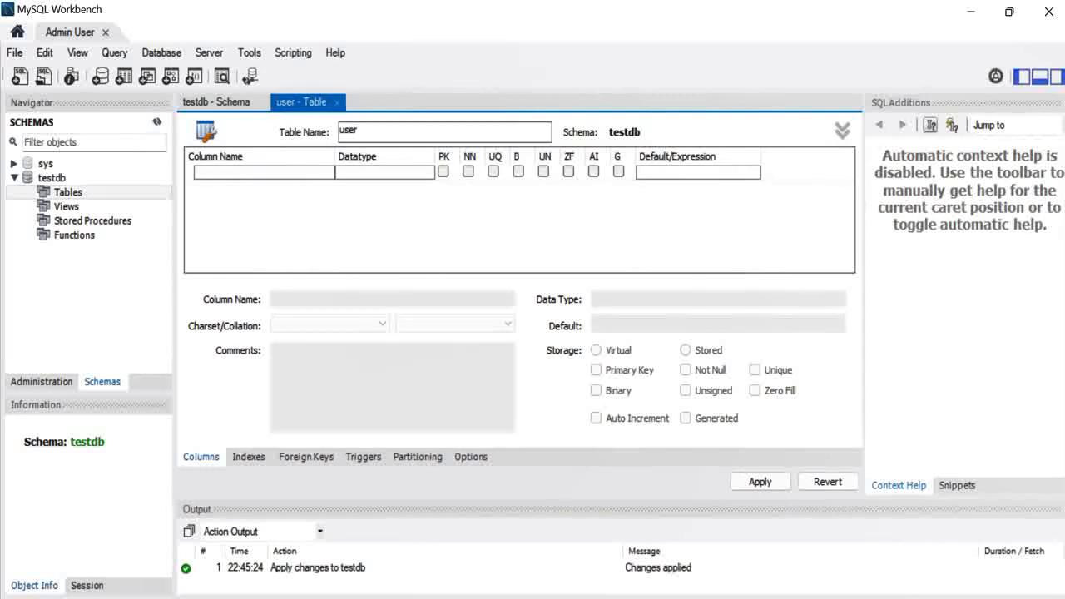
Define id as an INT auto-increment primary key and add a placeholder usercol VARCHAR(45) column
left_click(263, 172)
double_click(263, 172)
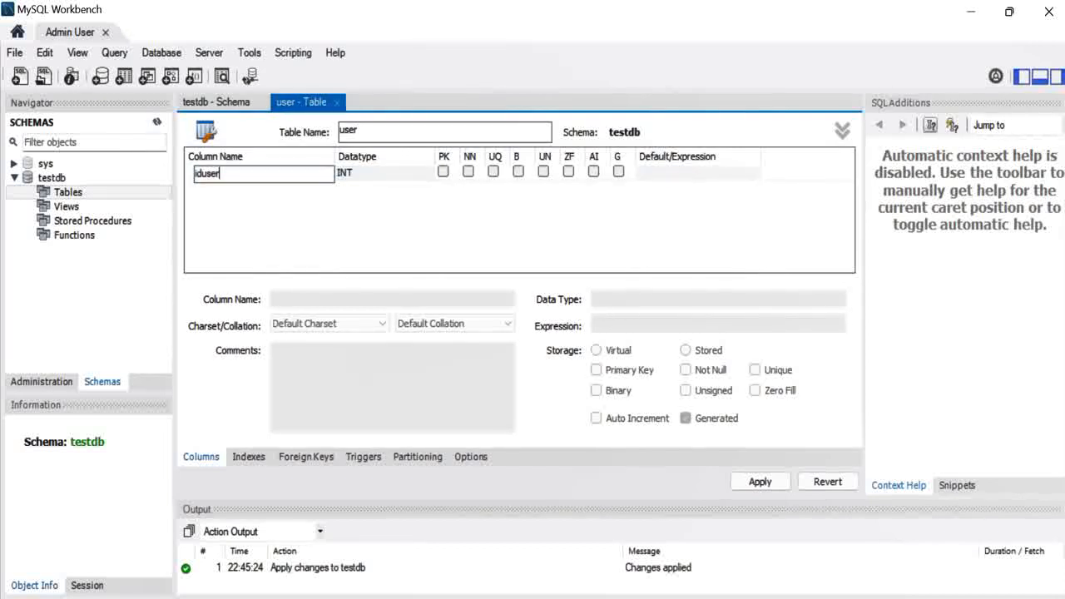
left_click_drag(222, 174, 160, 164)
type("id")
key("Tab")
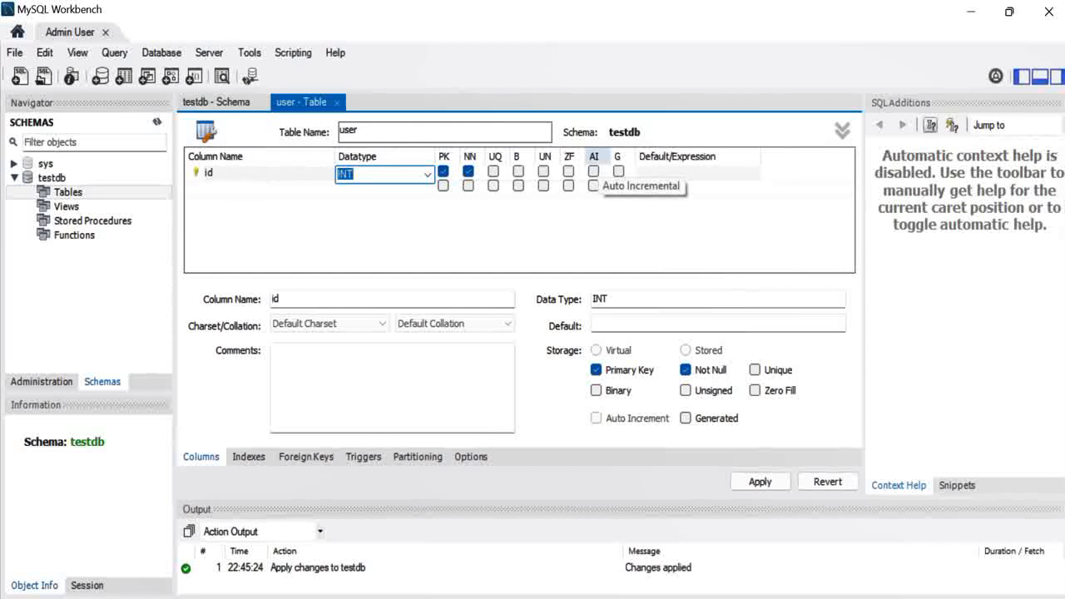
left_click(593, 171)
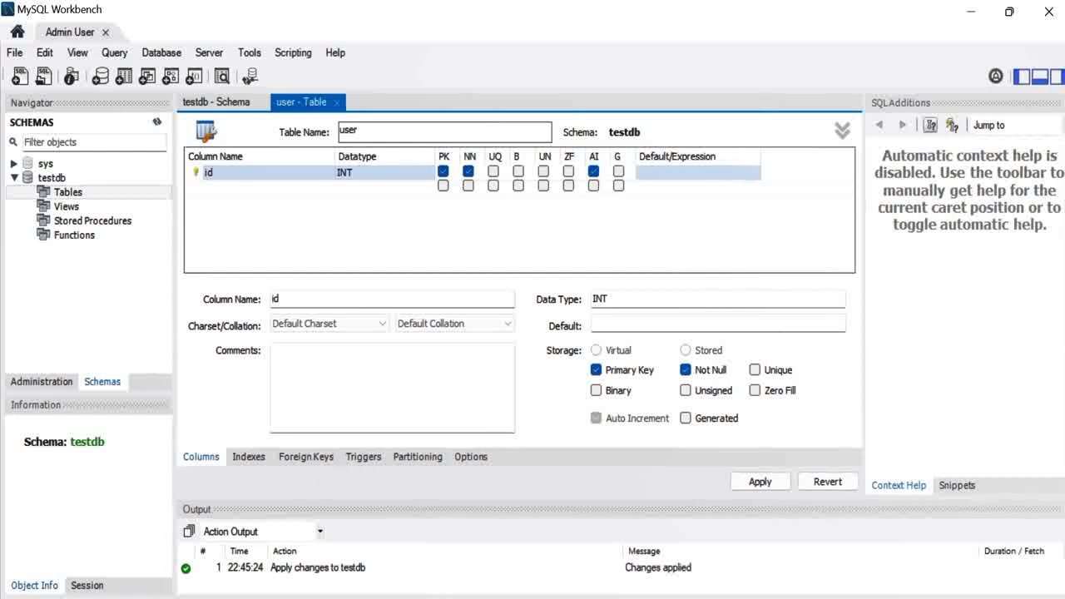
left_click(212, 186)
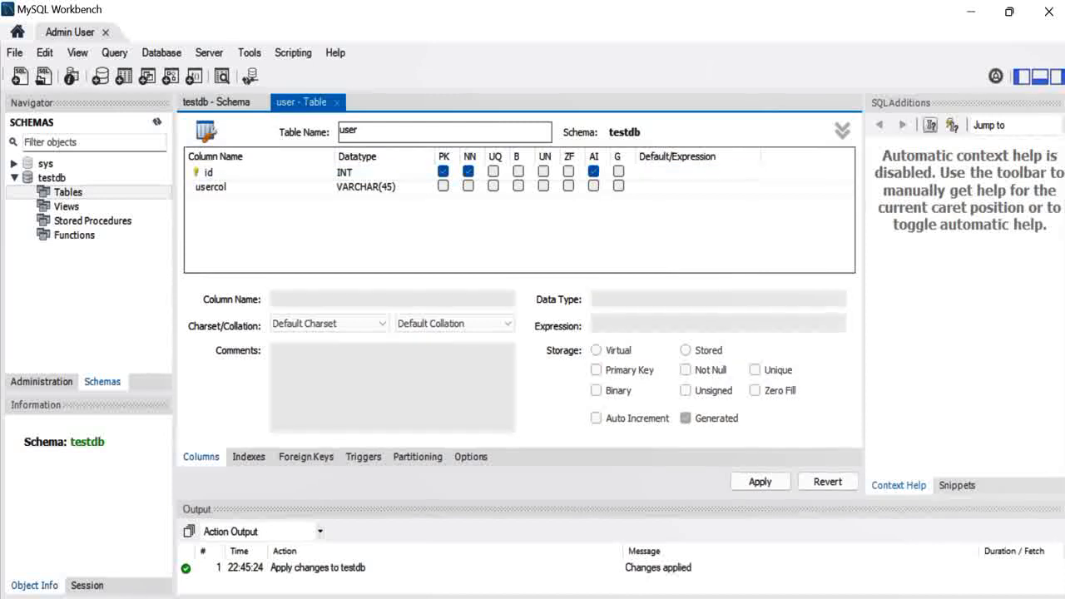
Add firstname, lastname and username columns, each VARCHAR(45)
double_click(212, 187)
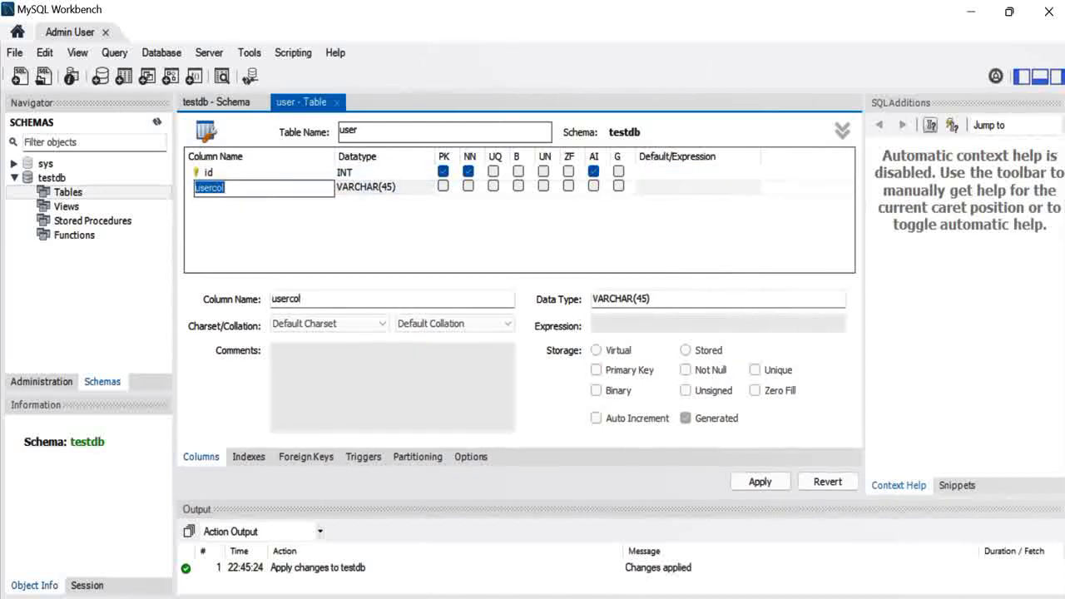
type("firstname")
key("Tab")
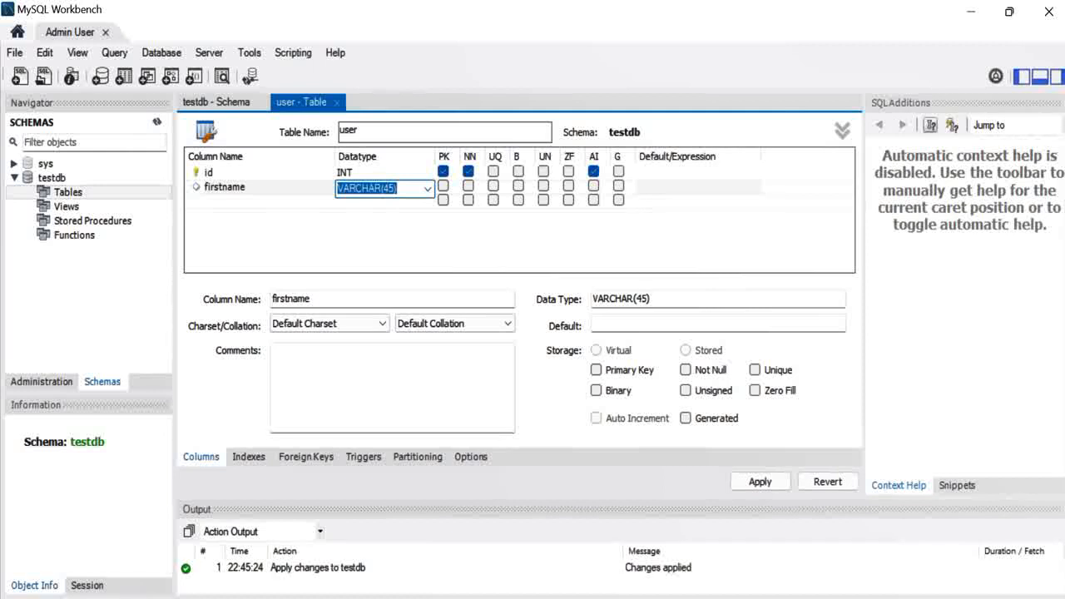
key("Return")
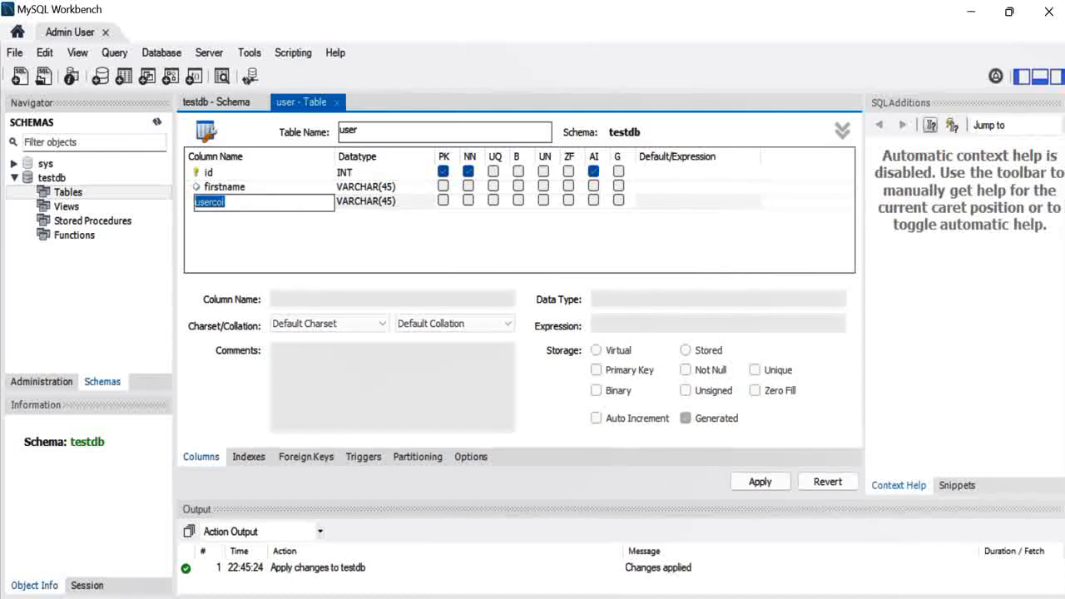
type("lastname")
key("Tab")
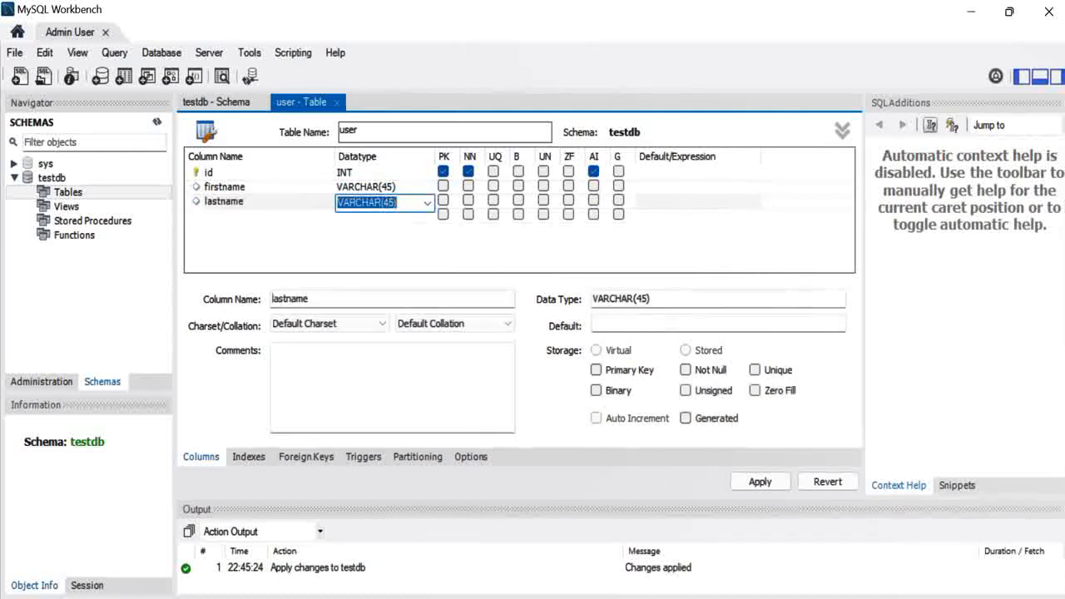
key("Return")
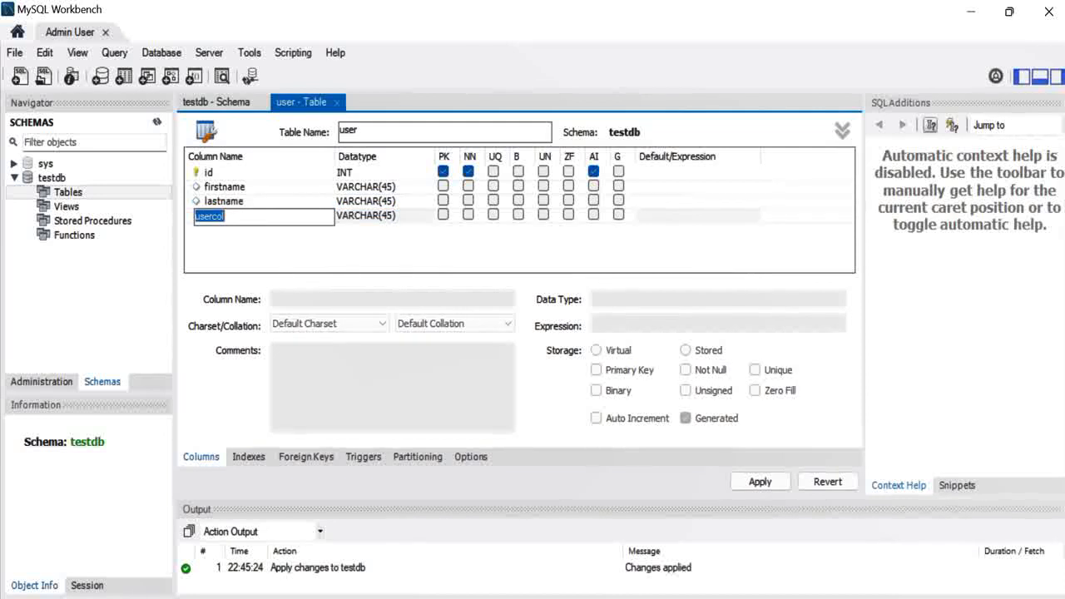
type("username")
key("Left")
key("Left")
key("Left")
key("Left")
key("Tab")
Add email and password VARCHAR(45) columns and bring up the CREATE TABLE review
key("Tab")
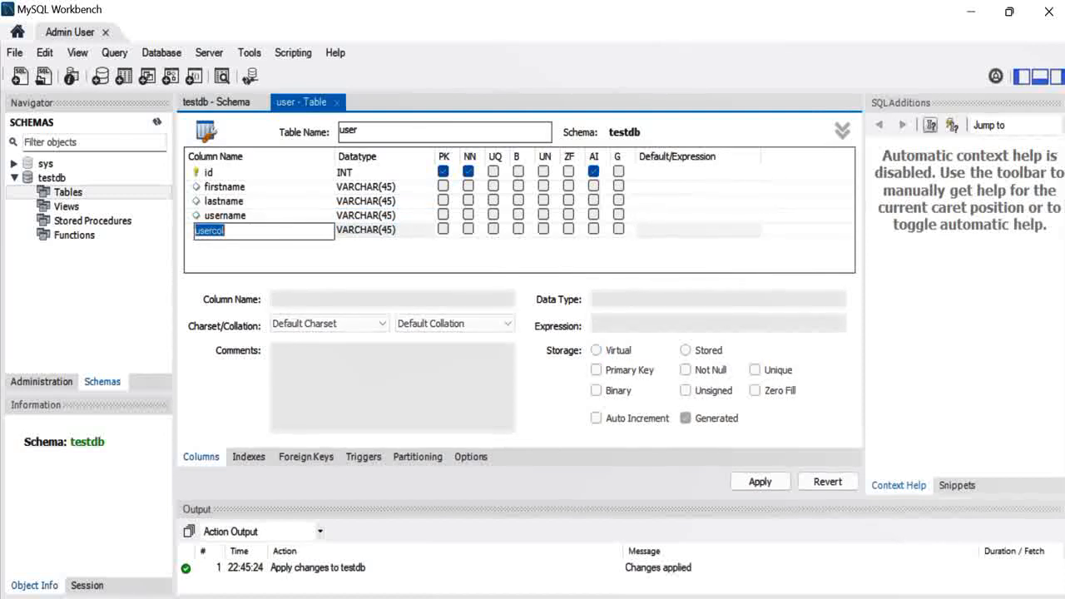
type("email")
key("Tab")
key("Tab")
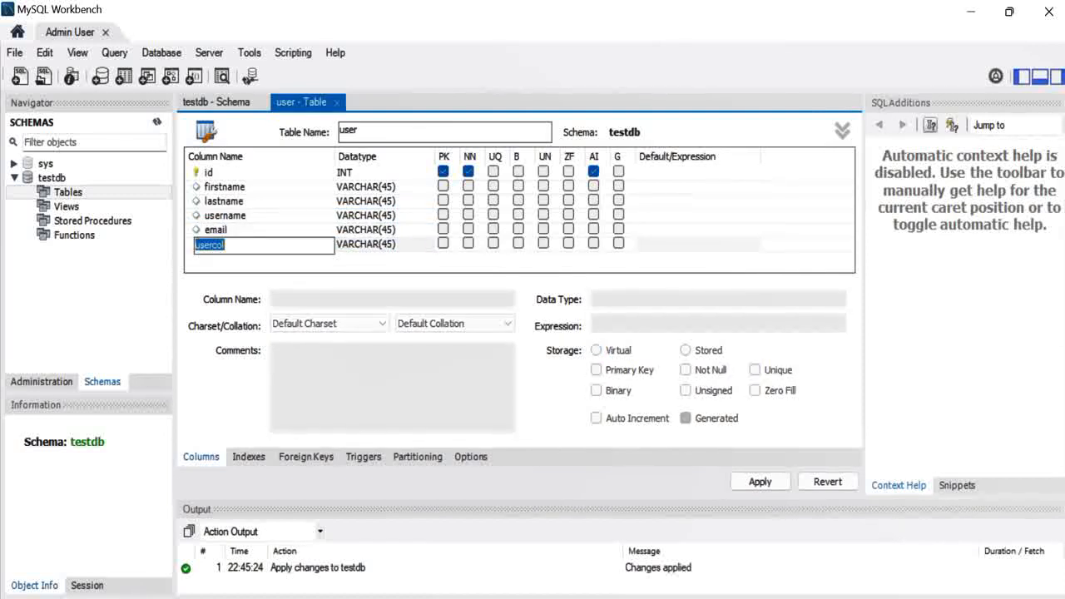
type("password")
key("Tab")
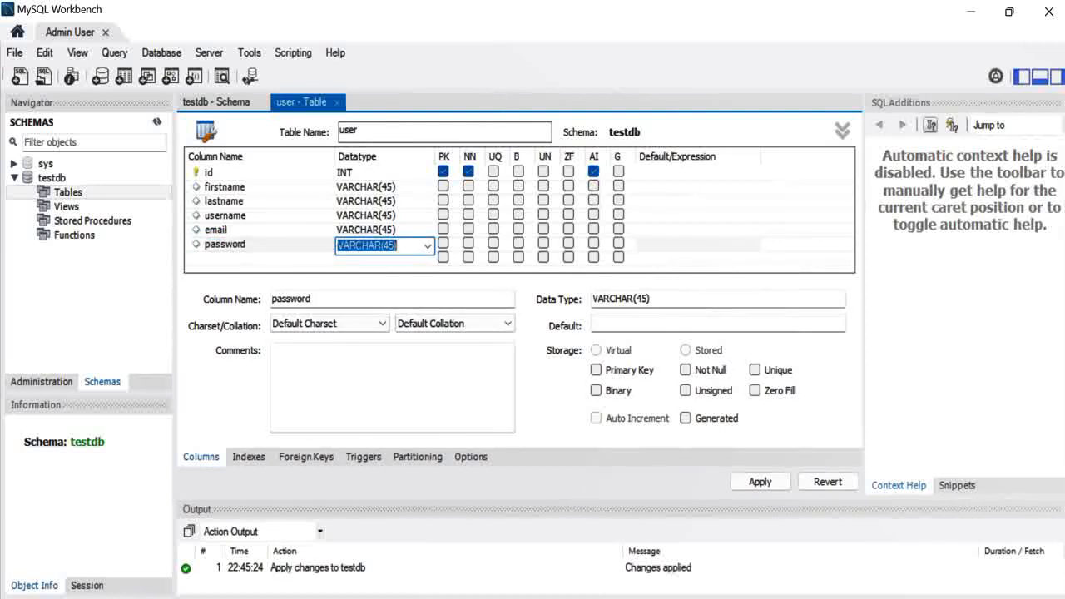
left_click(389, 245)
mouse_move(389, 246)
left_mouse_down()
mouse_move(398, 246)
mouse_move(385, 246)
left_mouse_up()
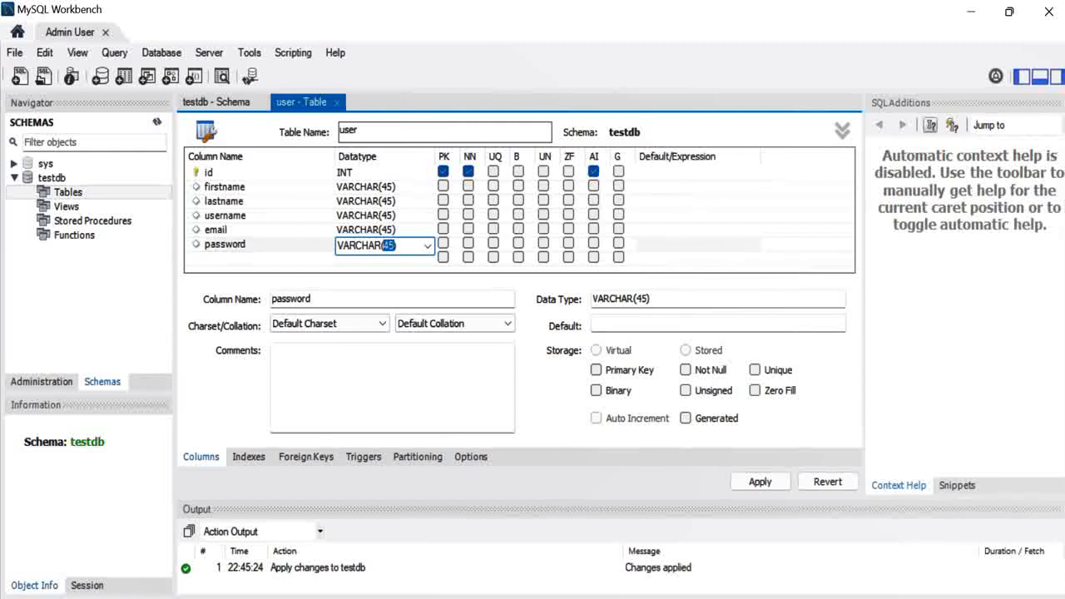
left_click(760, 482)
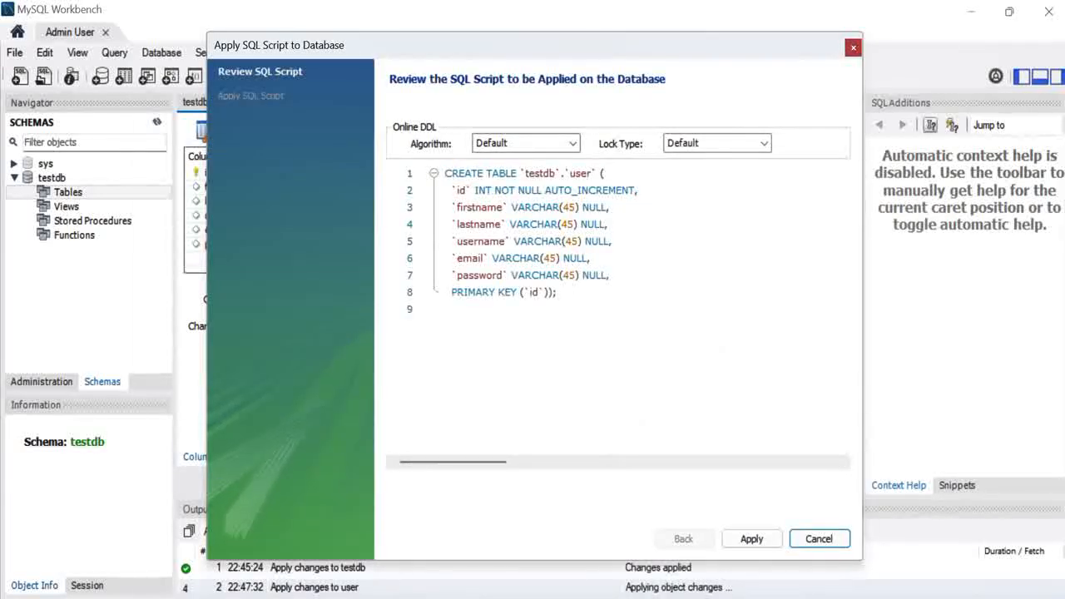
Execute the CREATE TABLE script for user and close the apply dialog
left_click(752, 538)
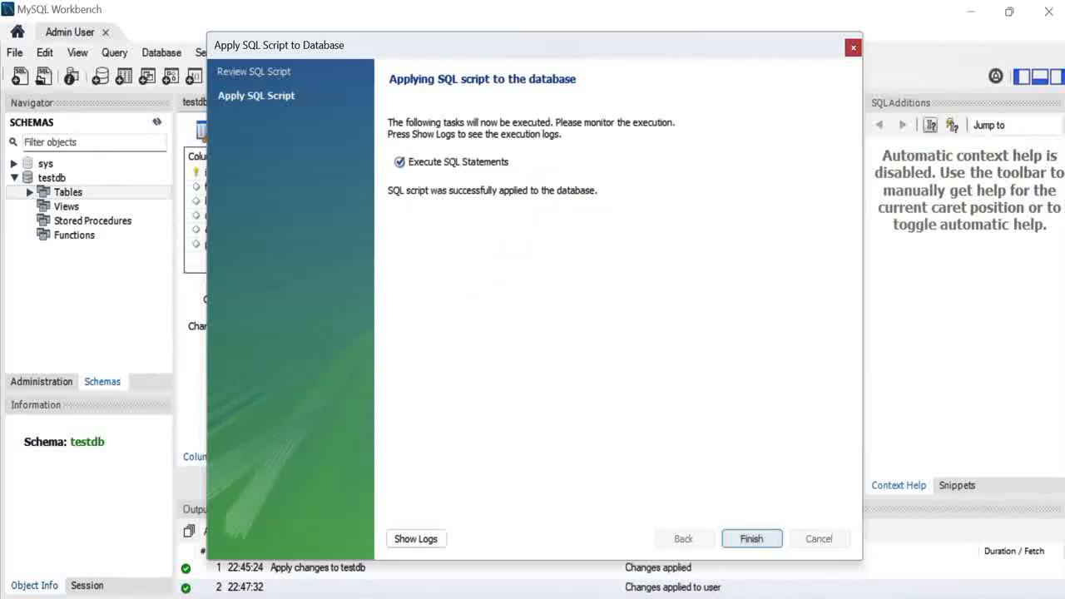
left_click(752, 538)
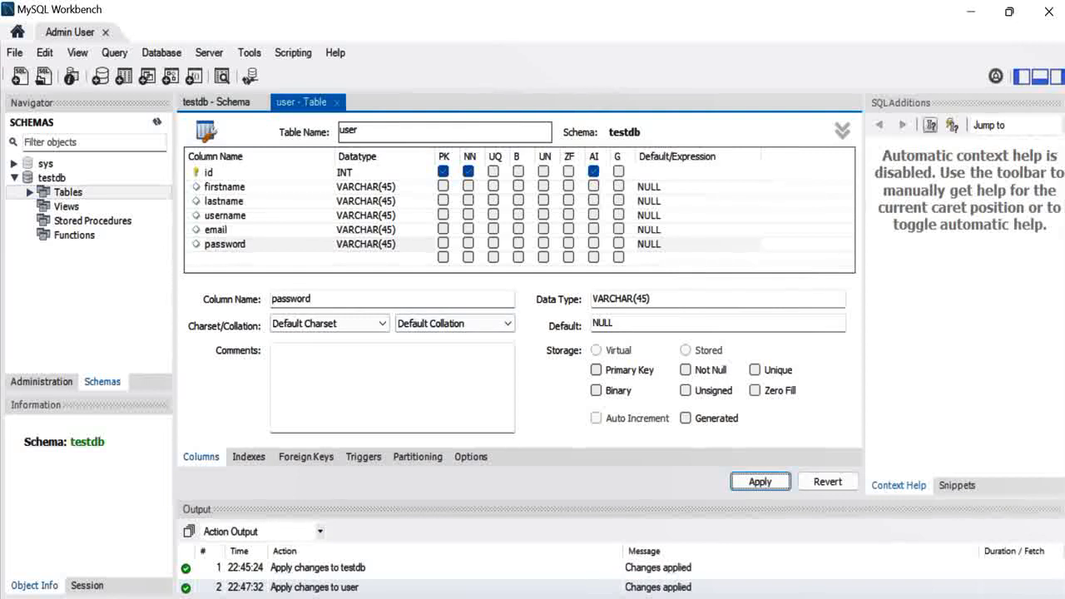
Run SELECT * FROM testdb.user to show the empty six-column result grid
left_click(30, 192)
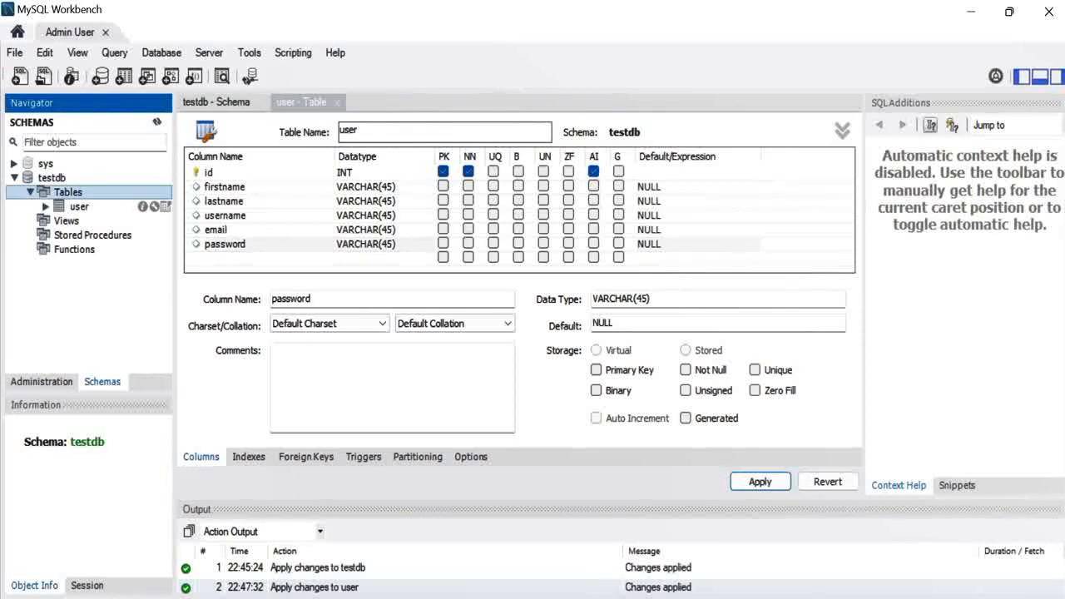
left_click(79, 207)
left_click(46, 206)
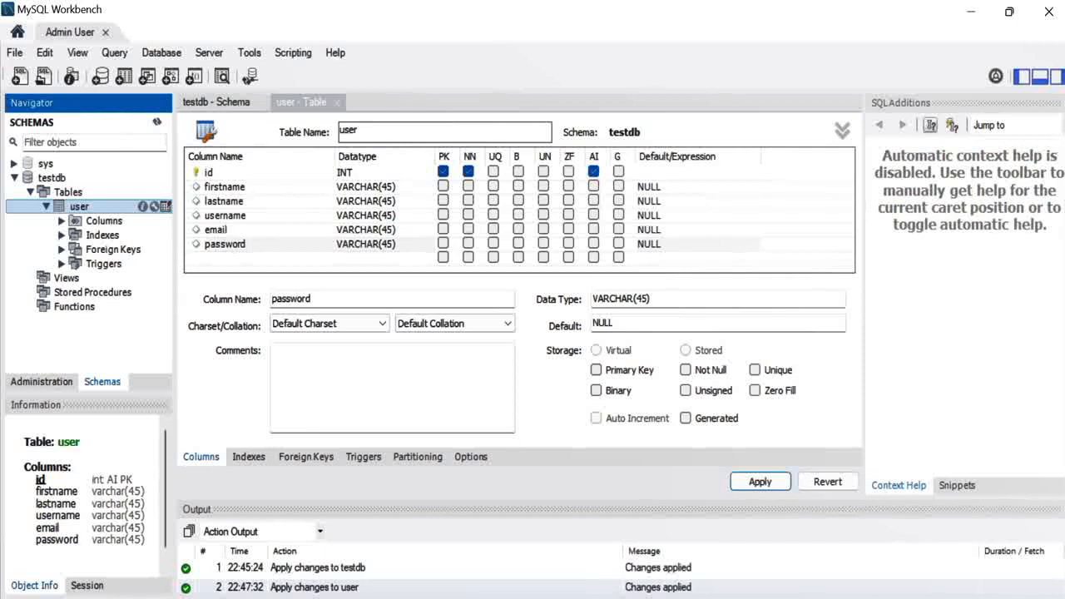
left_click(165, 206)
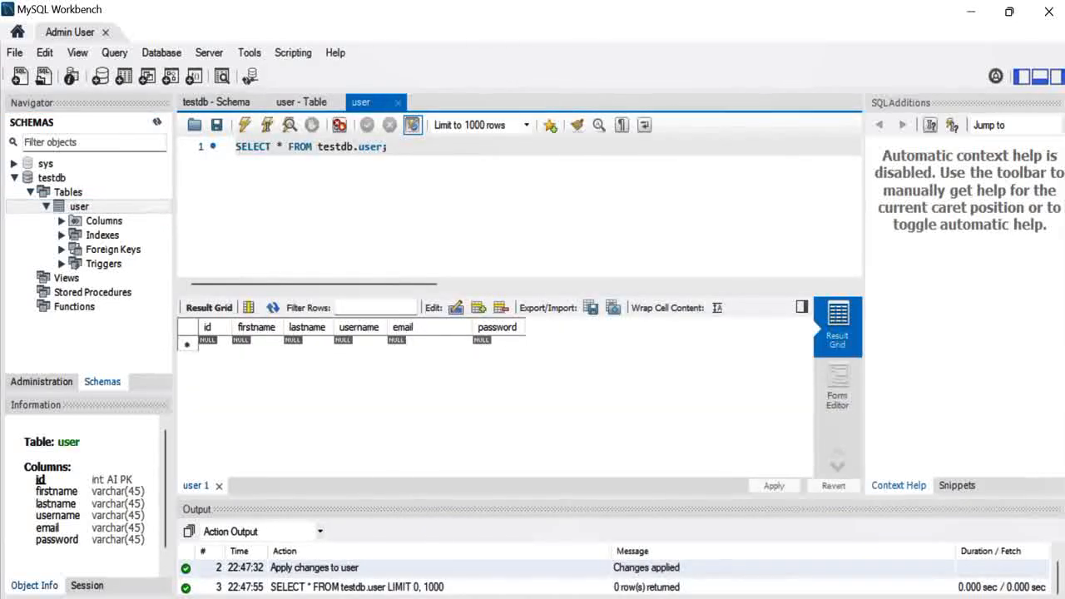
key("ctrl+a")
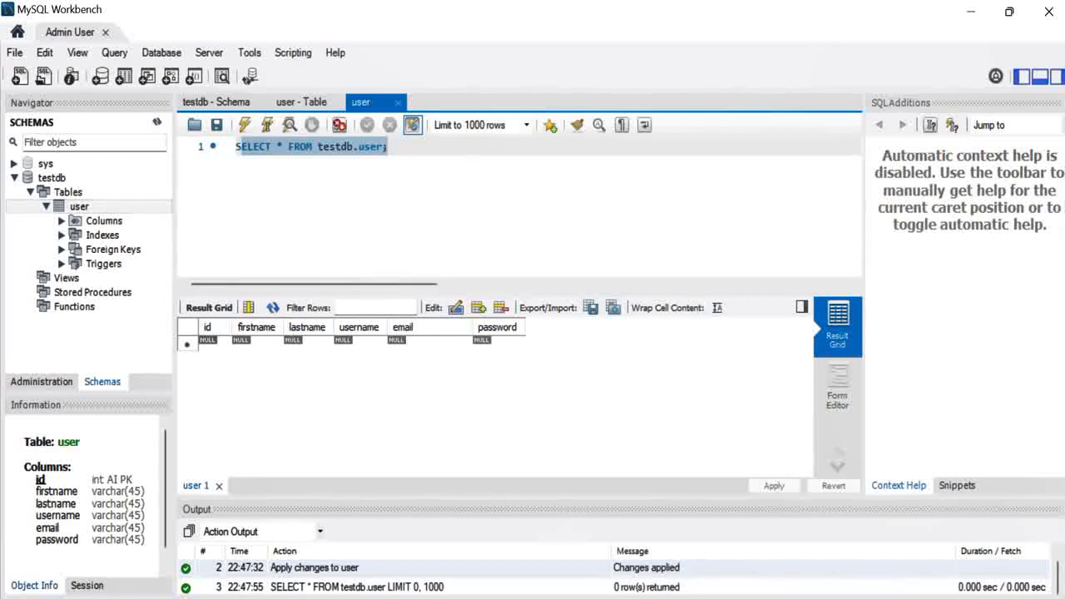
left_click(258, 342)
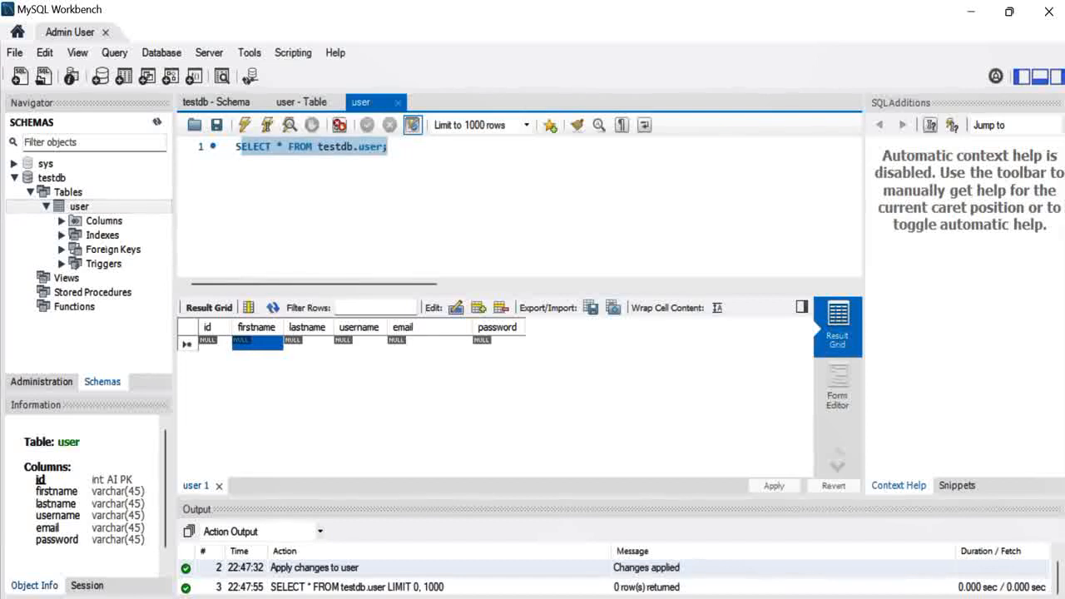
Enter the first row: Test1, Test2, username test1, plus a test e-mail and password
left_click(257, 342)
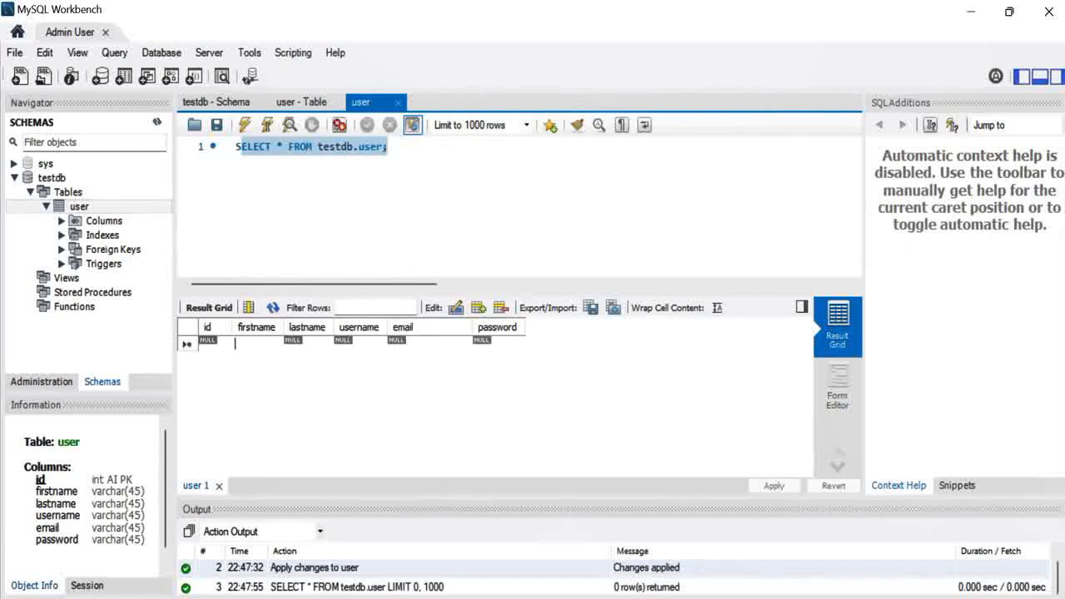
type("Test1")
key("Tab")
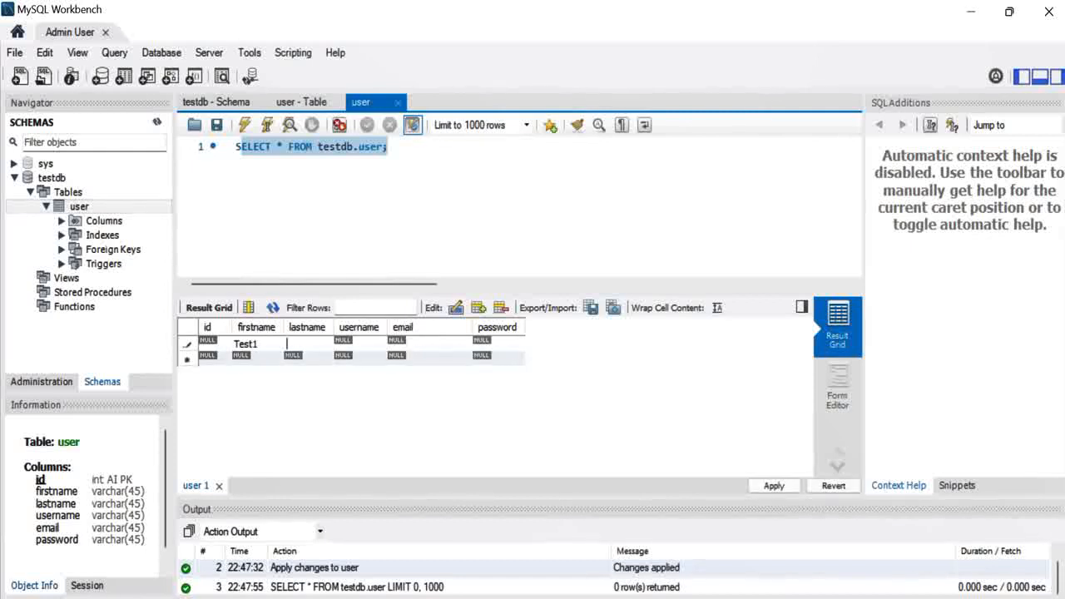
type("Test2")
key("Tab")
type("test1")
key("Tab")
type("test1")
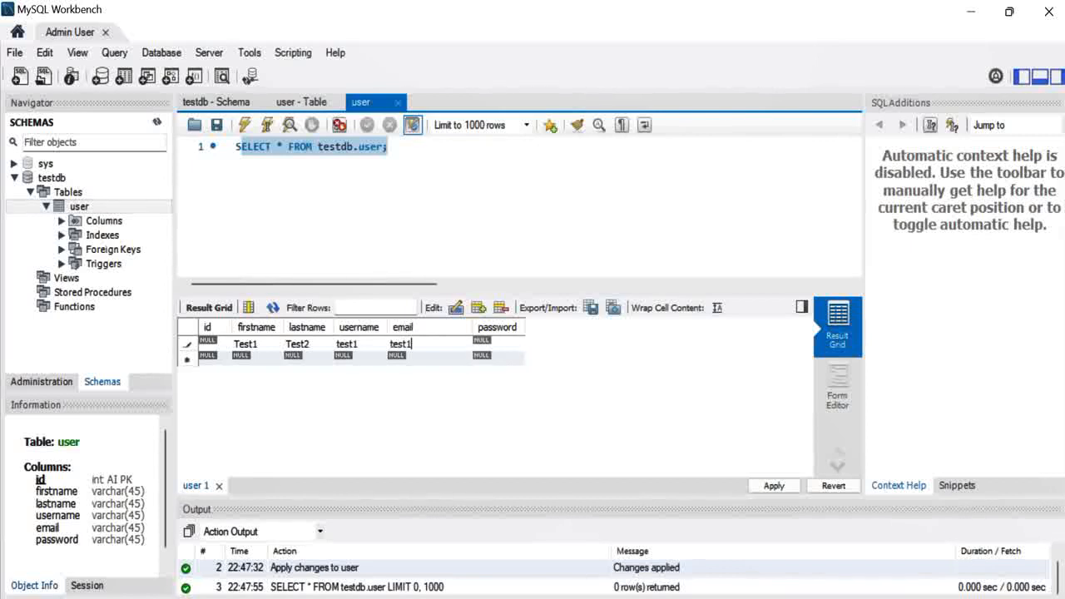
type("@test.com")
key("Tab")
type("test1")
key("Tab")
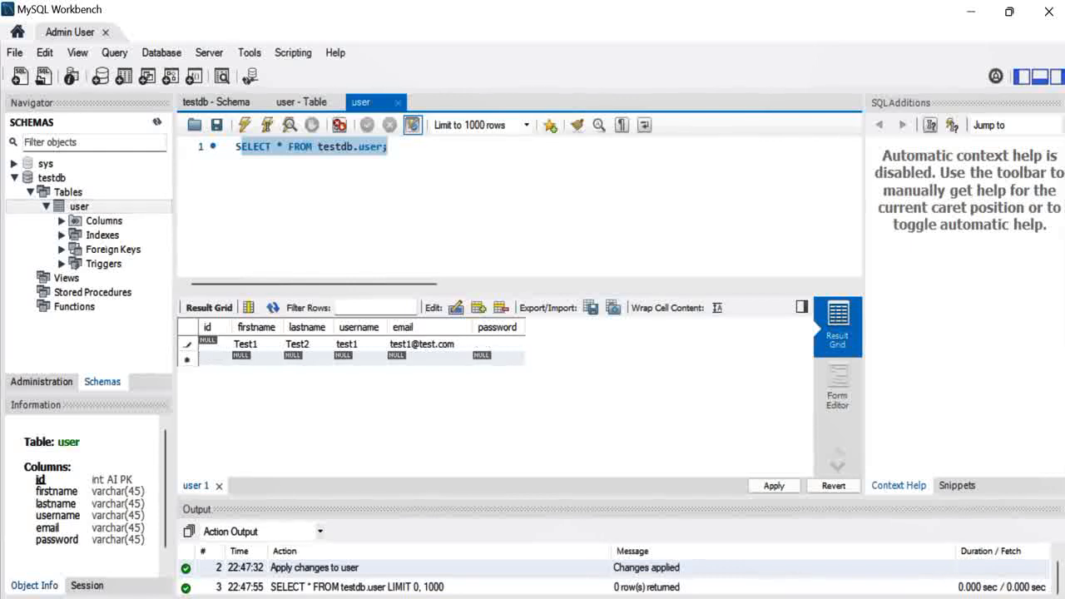
Enter the second row: Test3, Test4, username test2, plus a test e-mail and password
type("T")
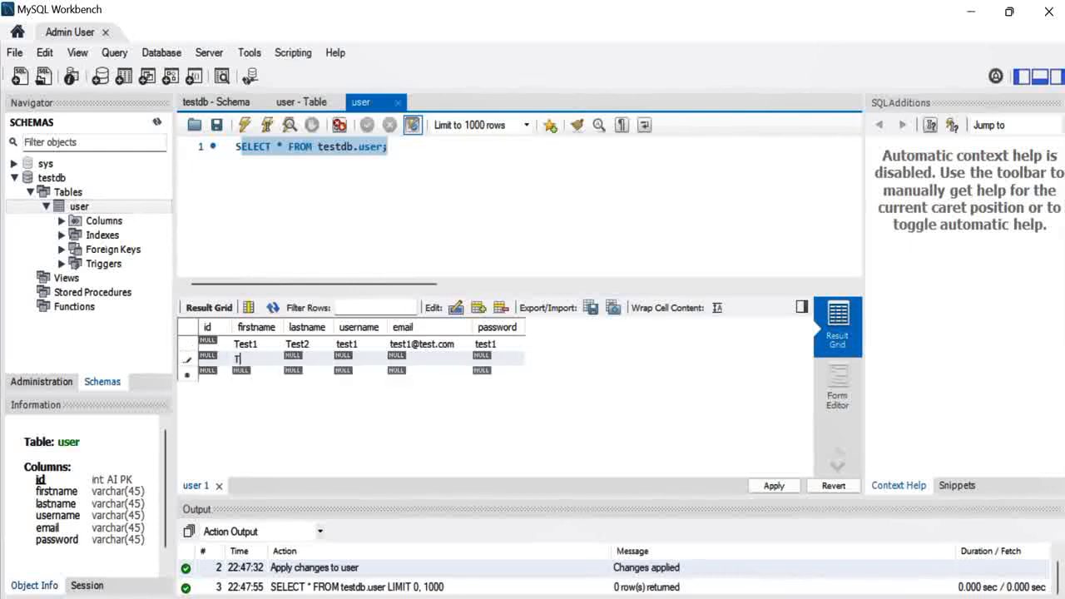
type("est3")
key("Tab")
type("Test4")
key("Tab")
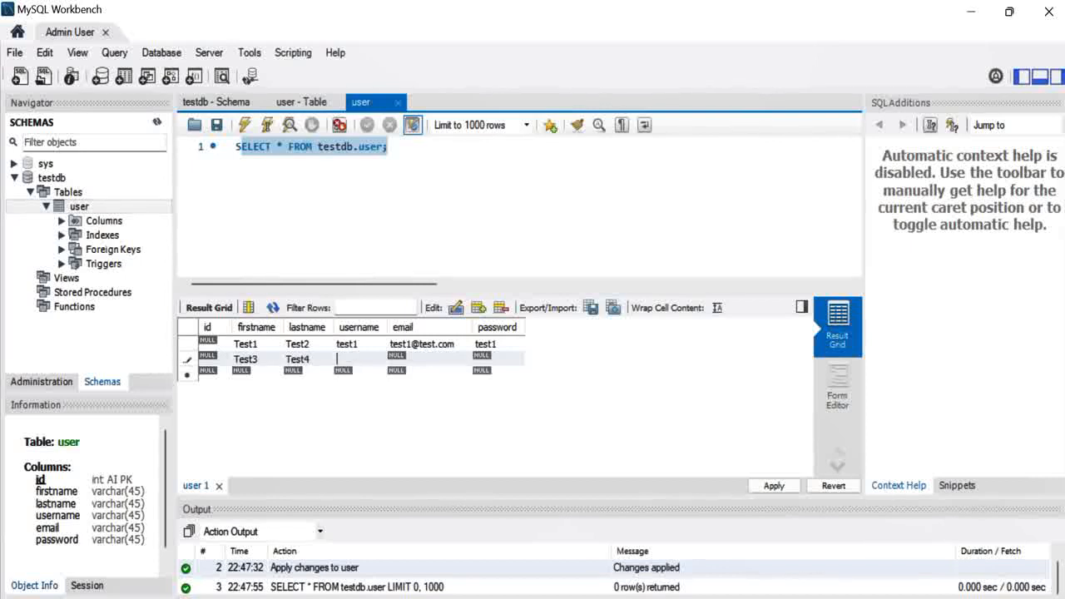
type("test2")
key("Tab")
type("test2@test.comq")
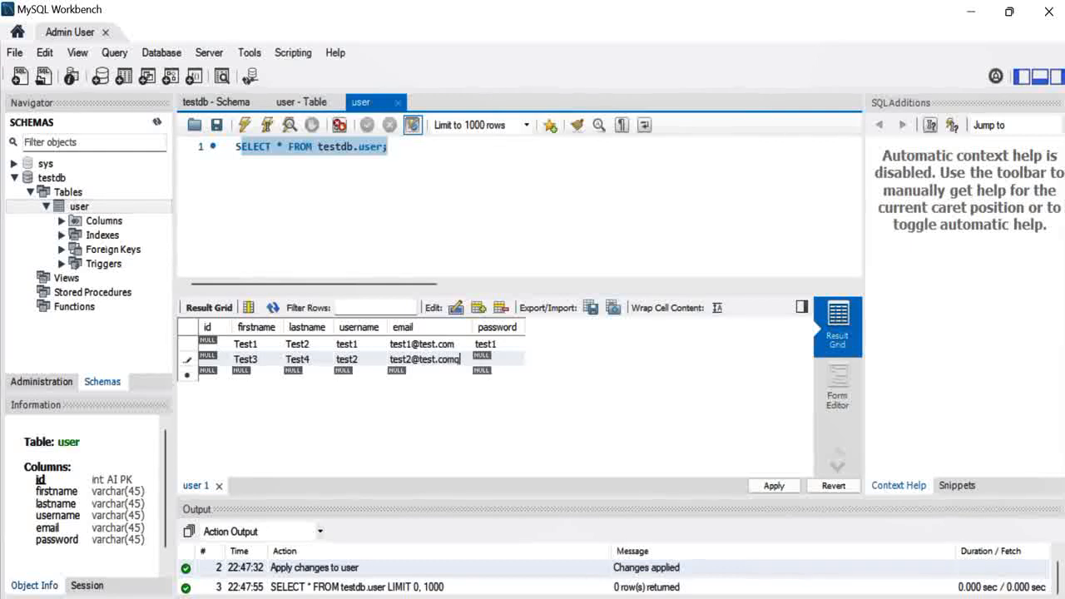
key("BackSpace")
key("Tab")
type("test2")
Apply the two INSERT statements so the rows get ids 1 and 2, and enlarge the output panel
left_click(774, 486)
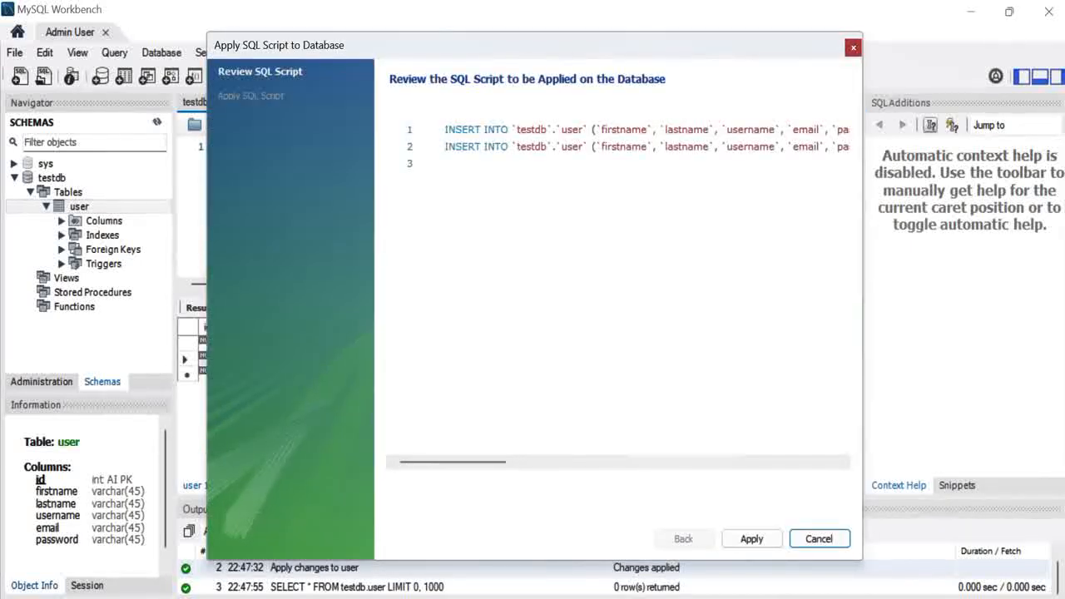
left_click_drag(208, 317, 5, 317)
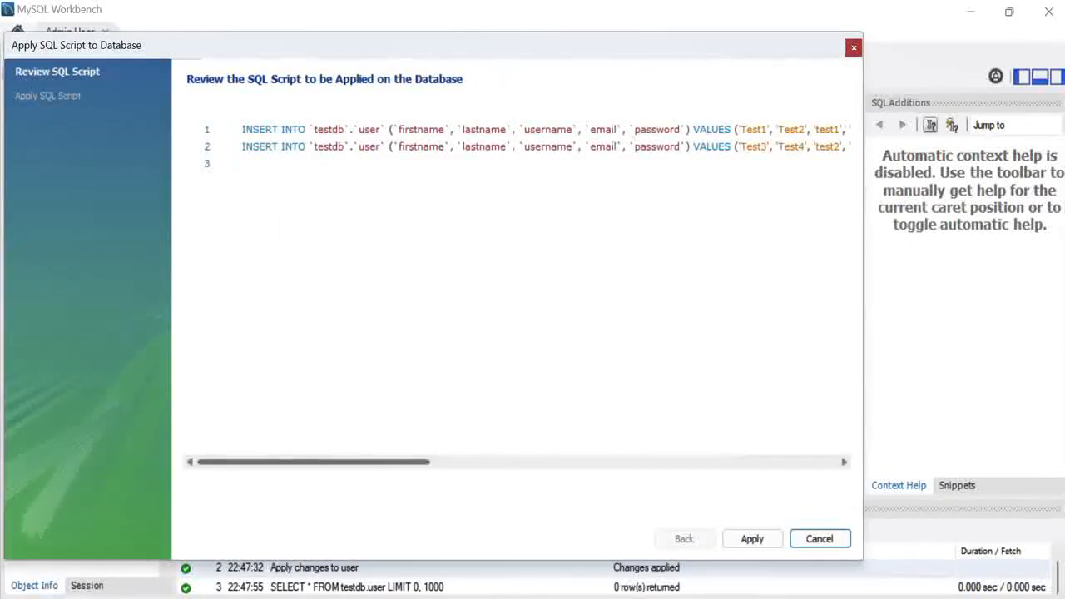
mouse_move(314, 462)
left_mouse_down()
mouse_move(526, 462)
mouse_move(315, 462)
left_mouse_up()
left_click(753, 538)
left_click(752, 539)
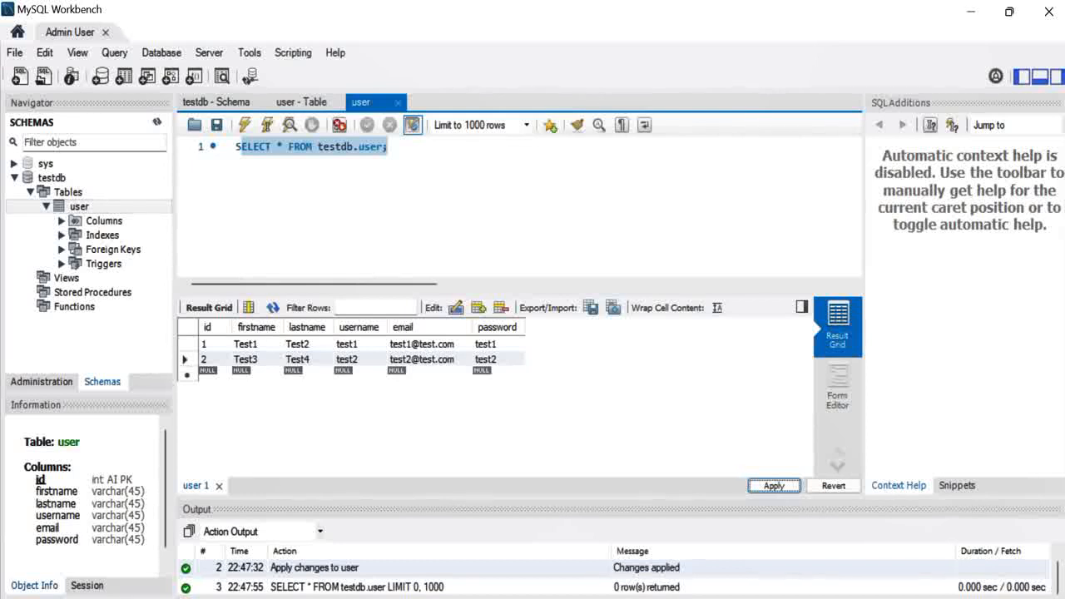
left_click_drag(533, 497, 533, 431)
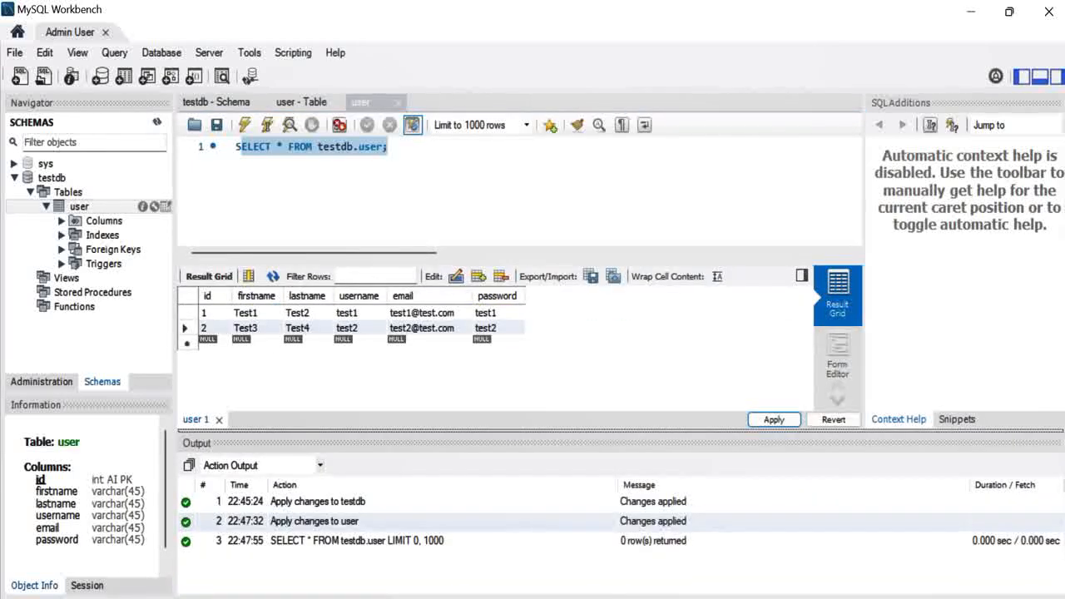
Open the user table editor from the Navigator, then close its duplicate and original tabs
left_click(52, 178)
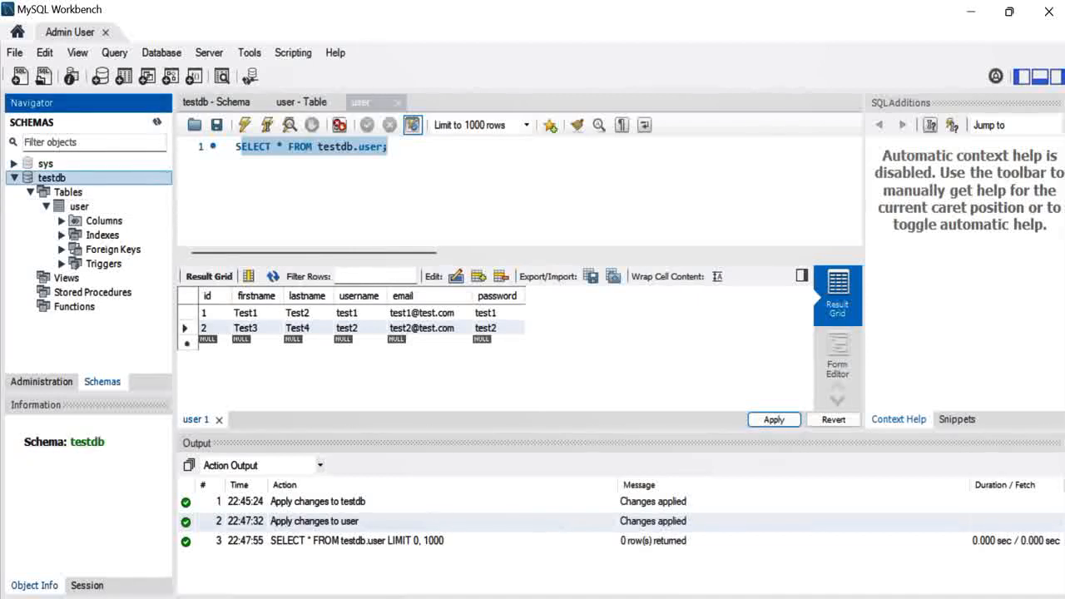
left_click(79, 206)
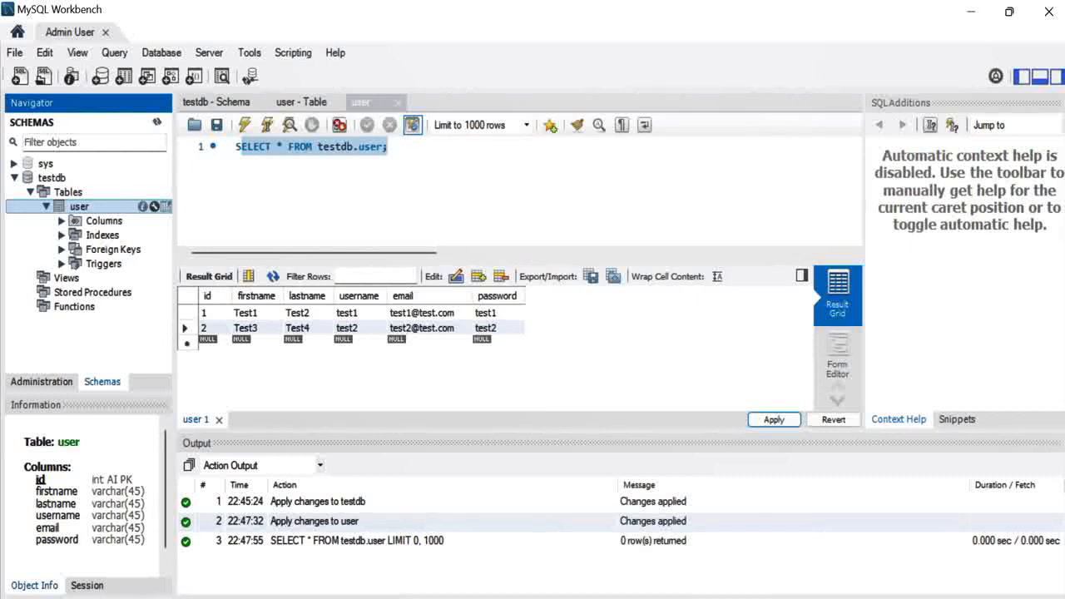
left_click(154, 206)
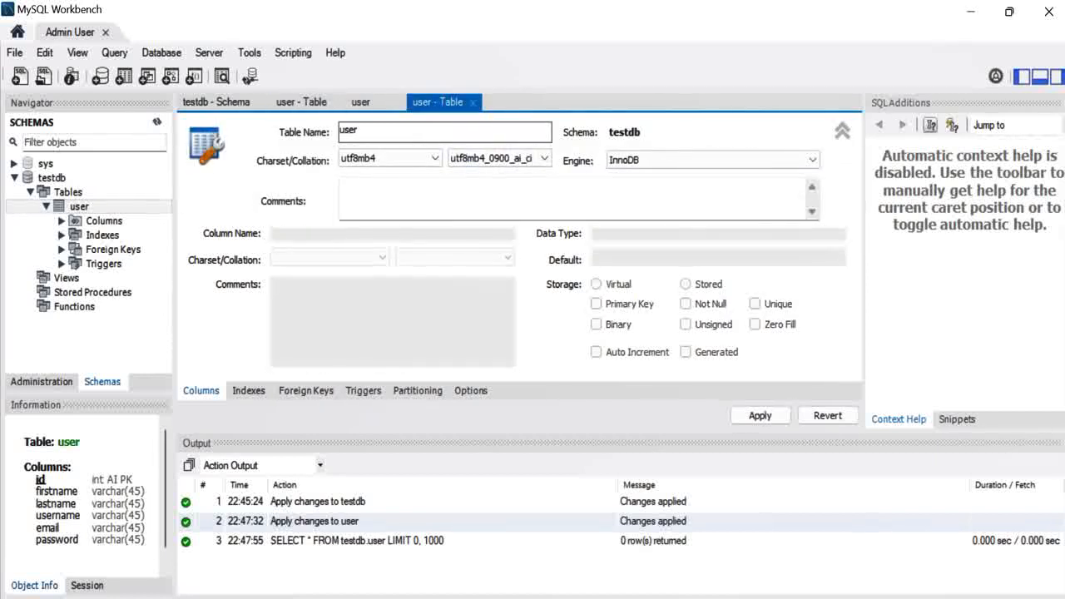
left_click(301, 103)
left_click(337, 103)
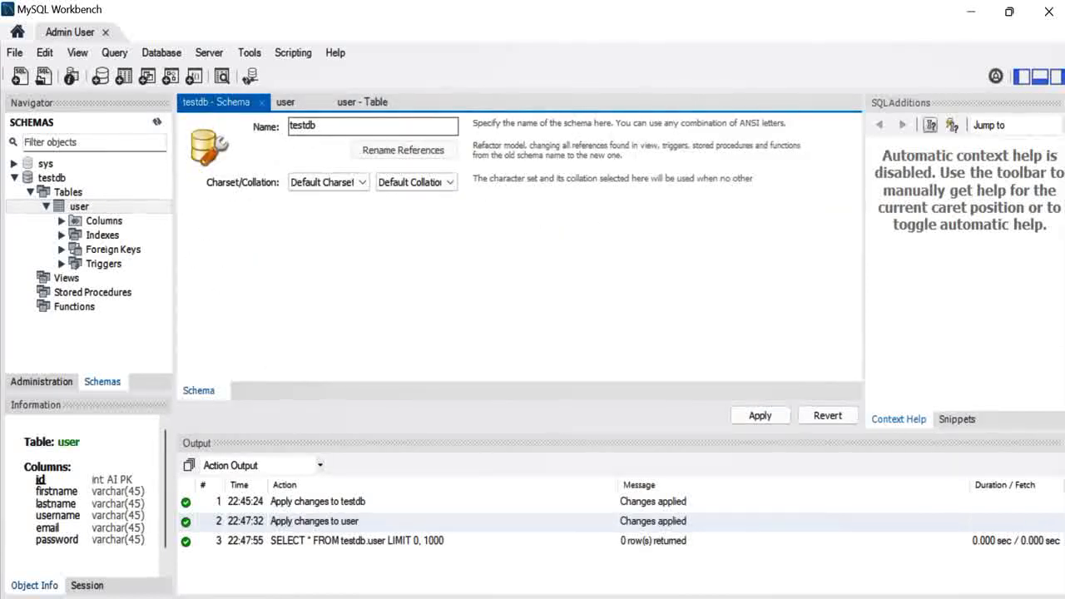
left_click(362, 103)
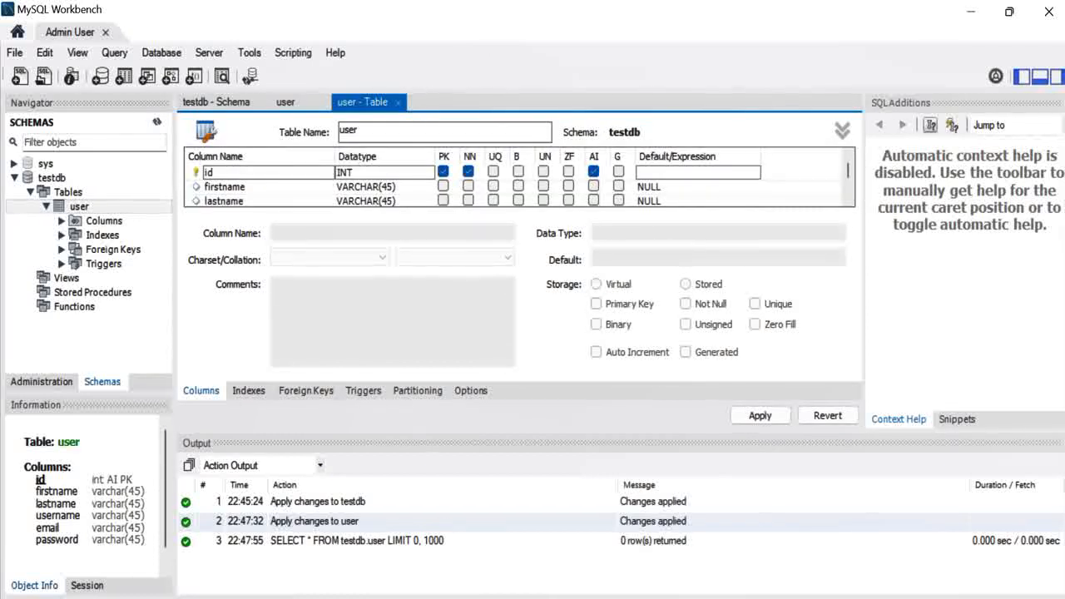
left_click(843, 130)
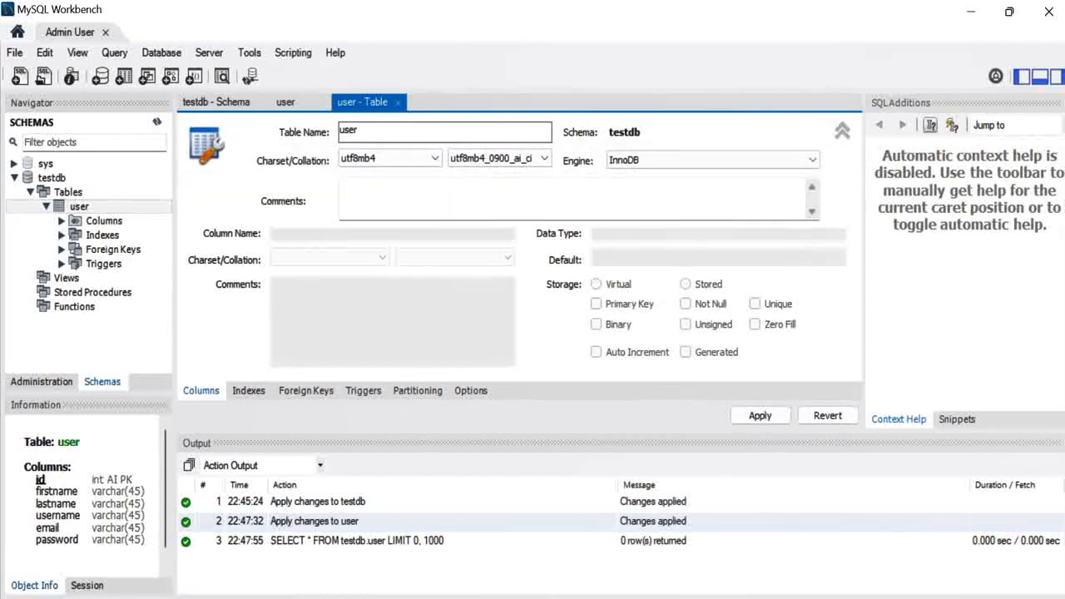
left_click(399, 103)
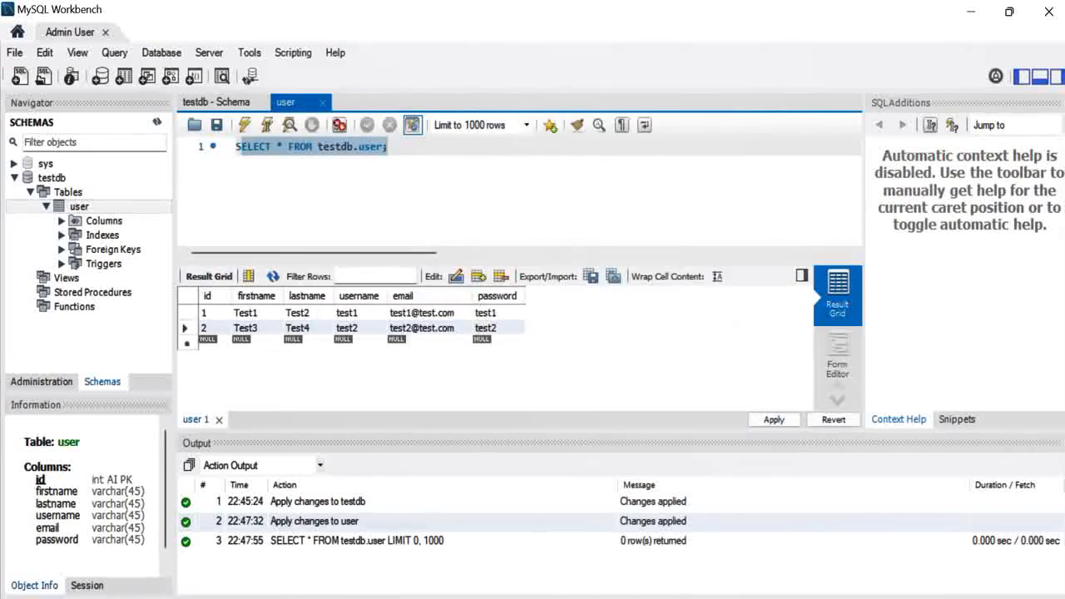